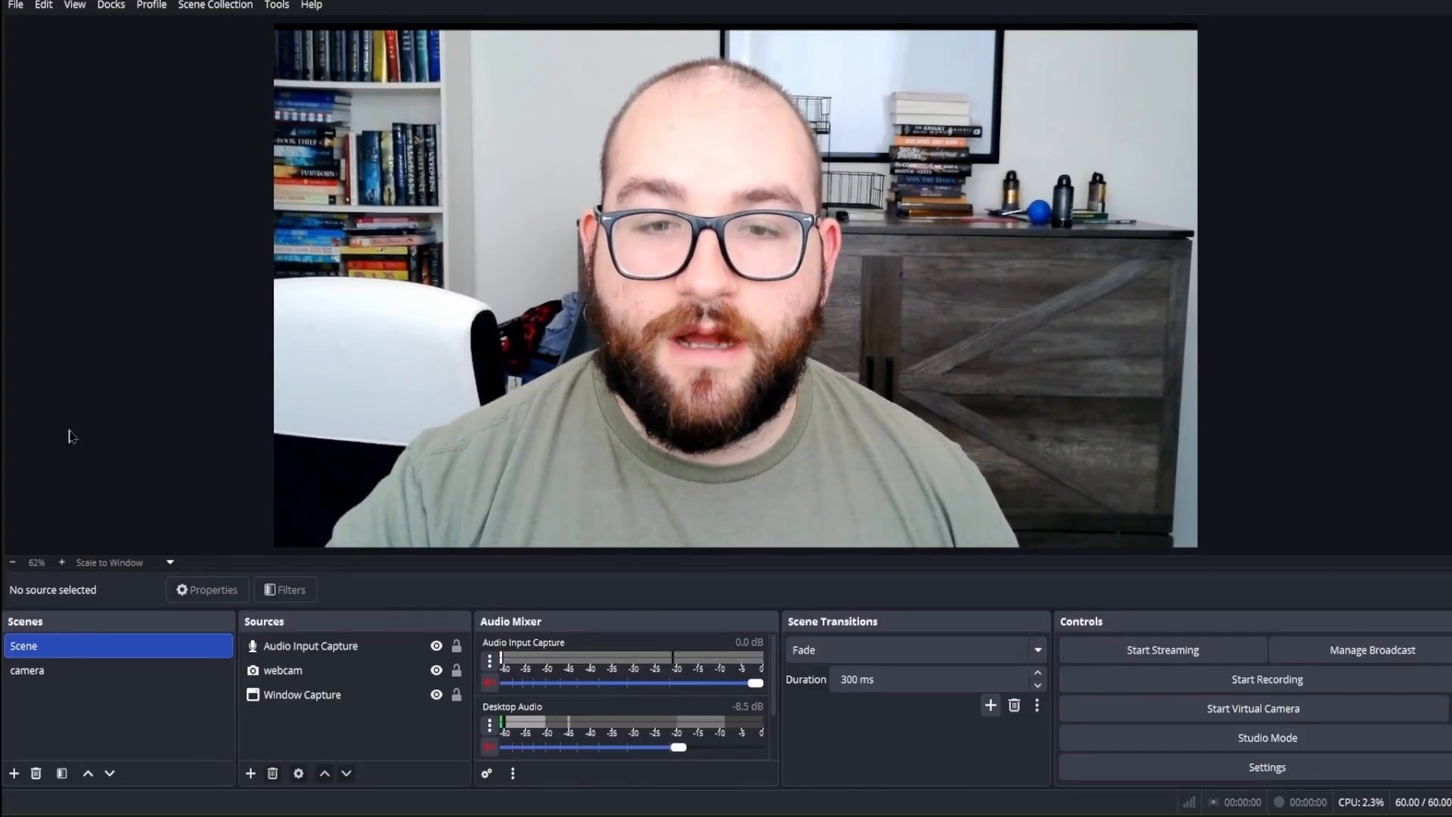
# Step: Create a new scene named Circle Camera
pyautogui.click(15, 772)
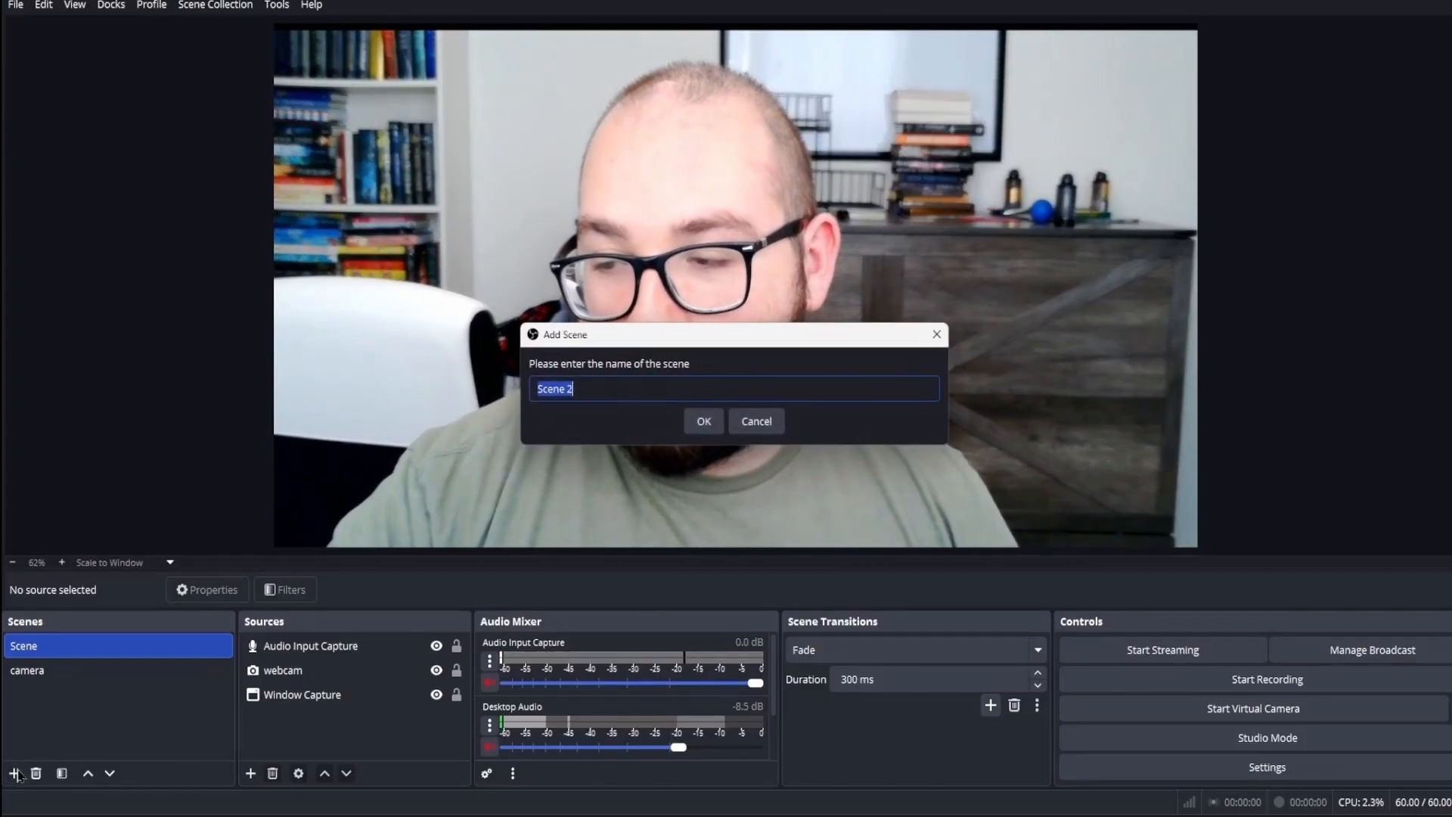
pyautogui.write('Circle Camera')
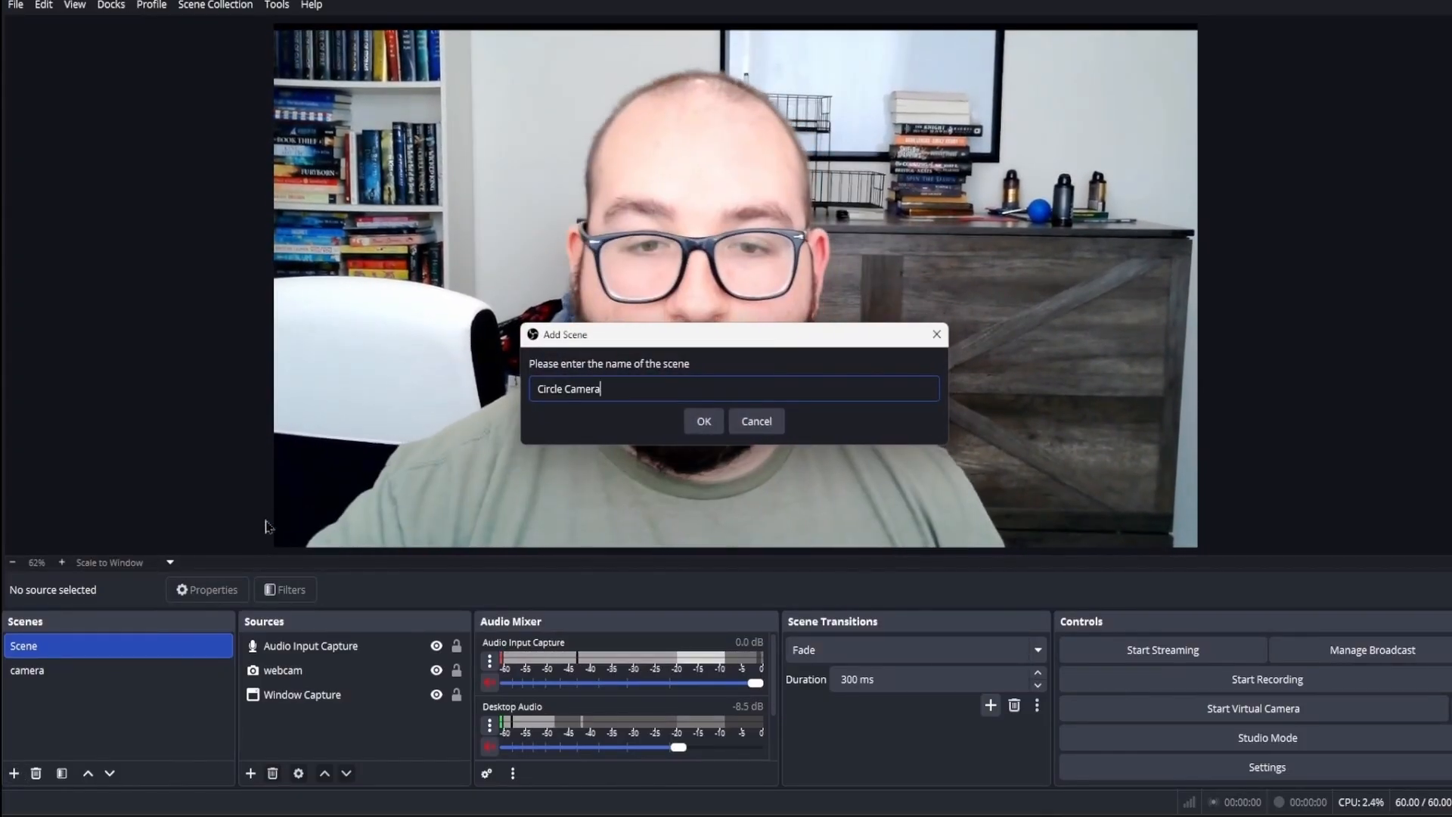
pyautogui.press('Return')
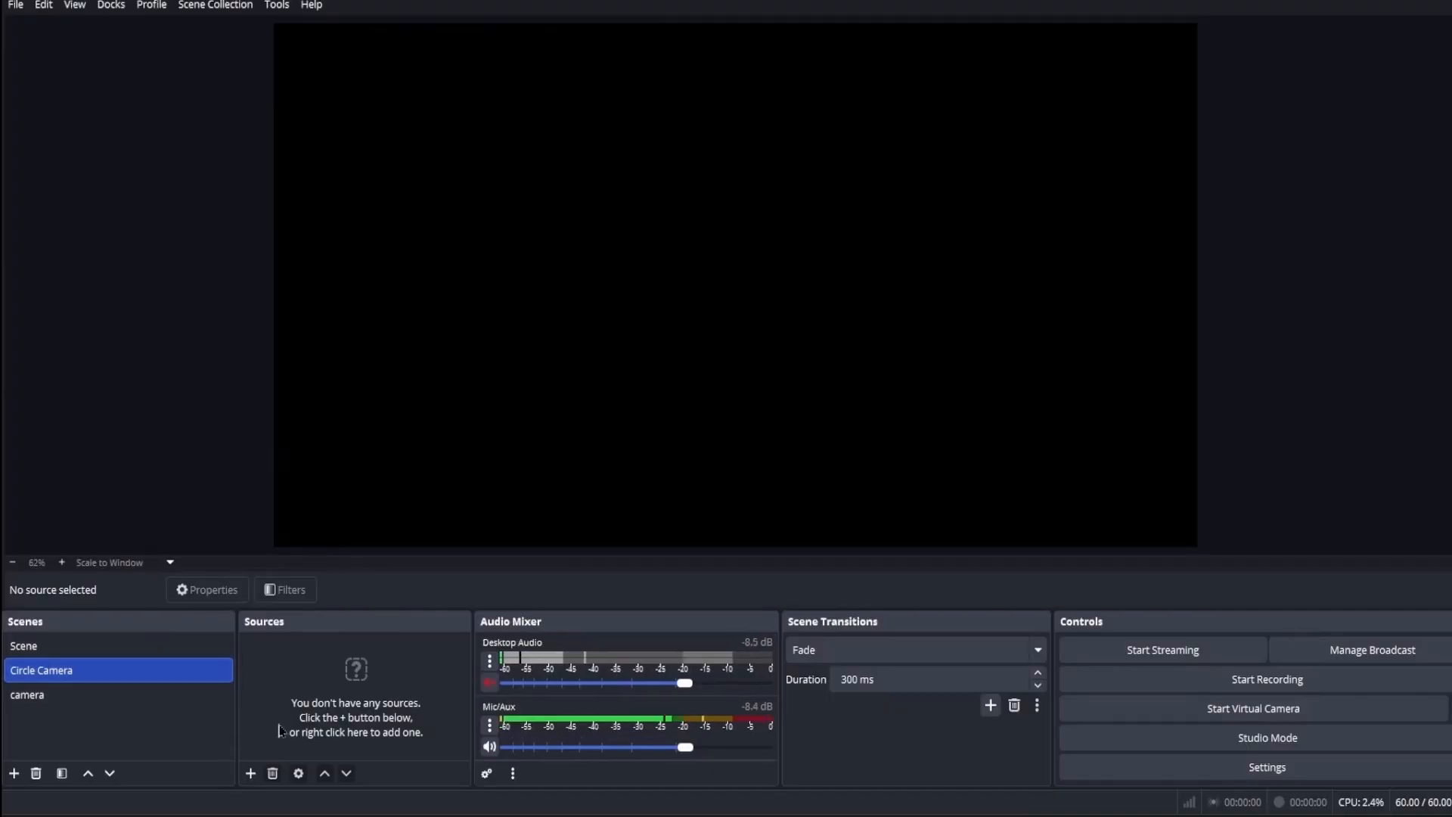
# Step: Add a Window Capture source named chrome that captures the "Templates - Canva - Google Chrome" window
pyautogui.click(250, 772)
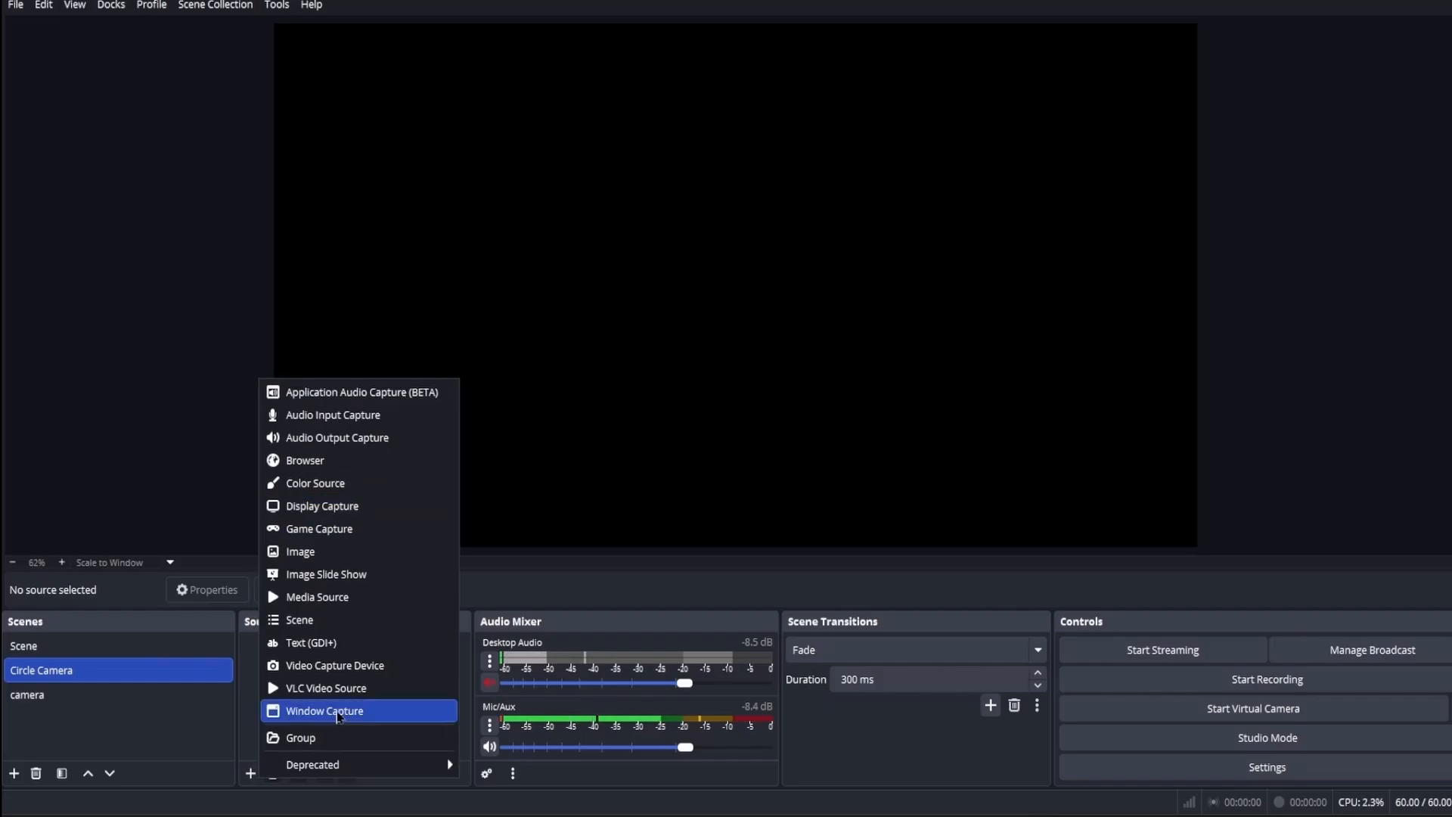
pyautogui.click(316, 704)
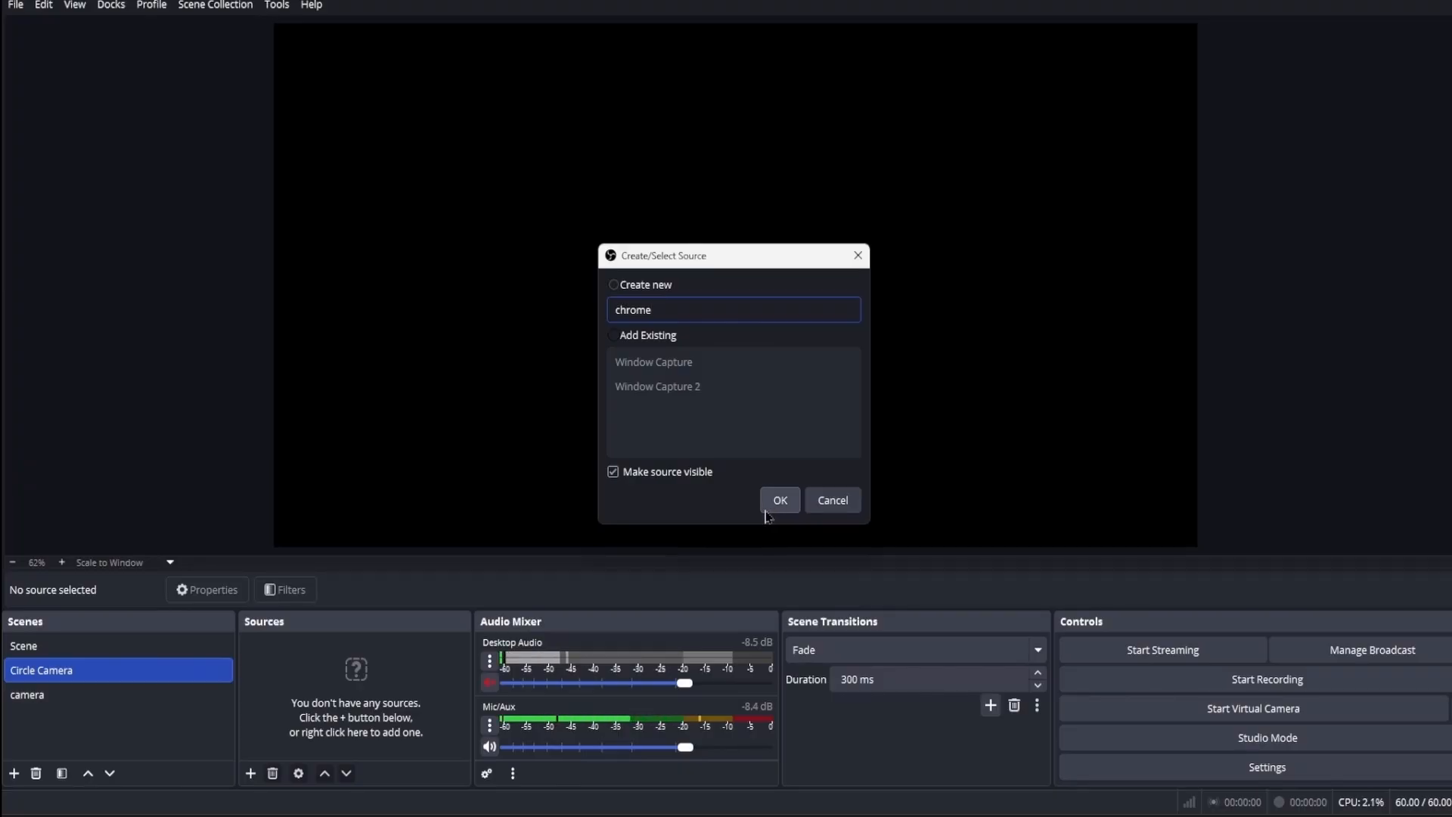
pyautogui.click(619, 340)
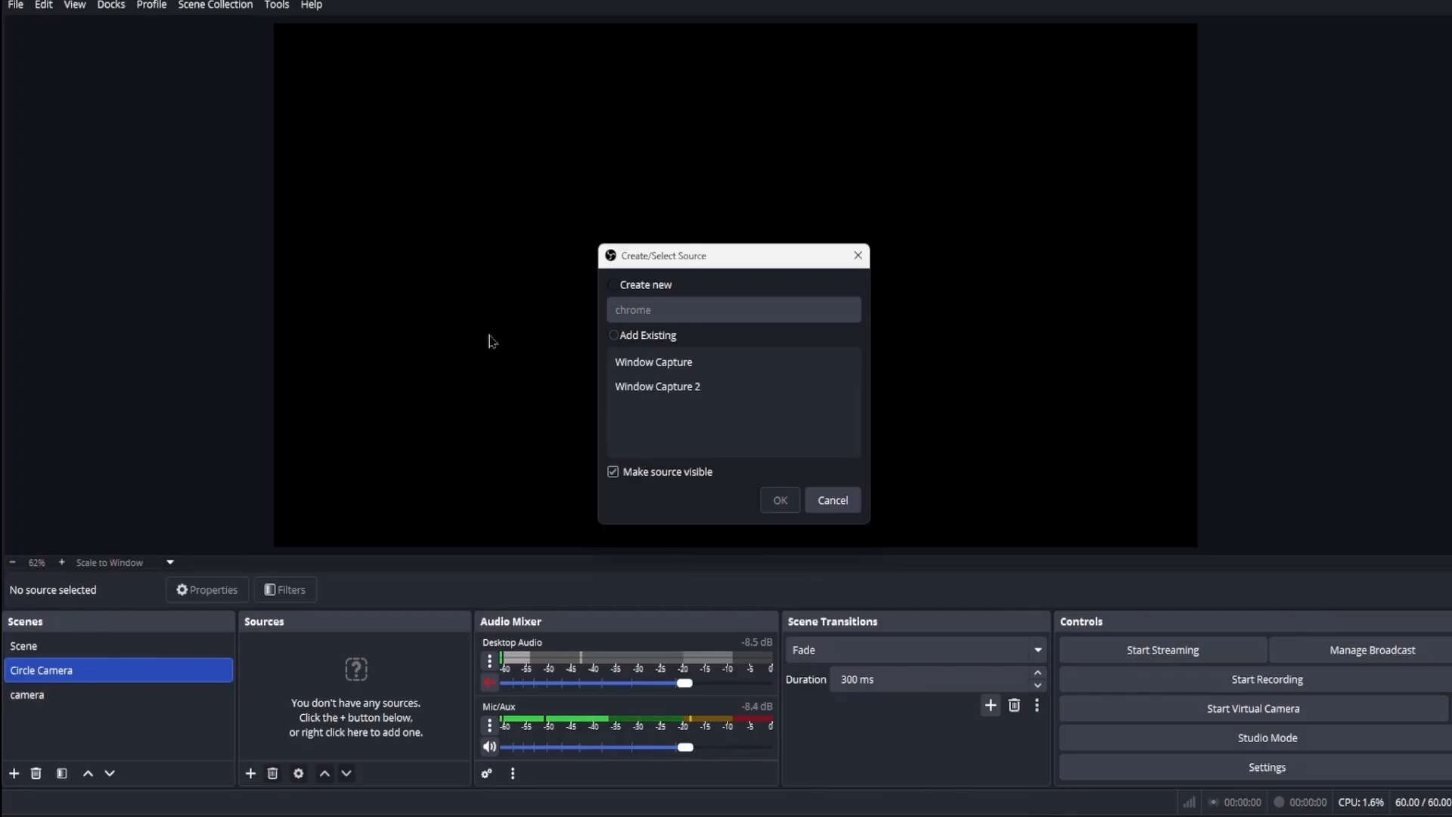
pyautogui.click(613, 285)
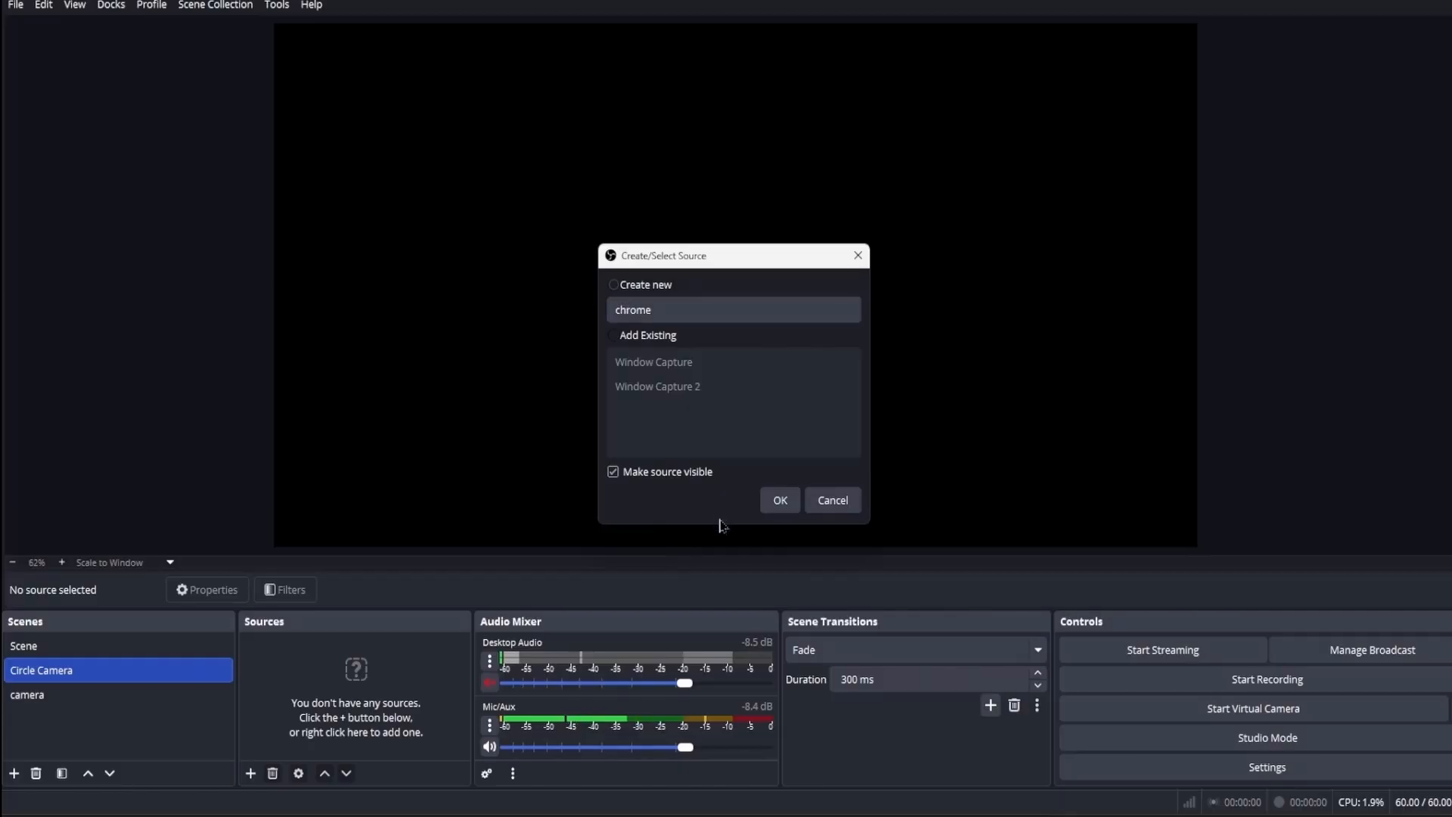
pyautogui.press('Return')
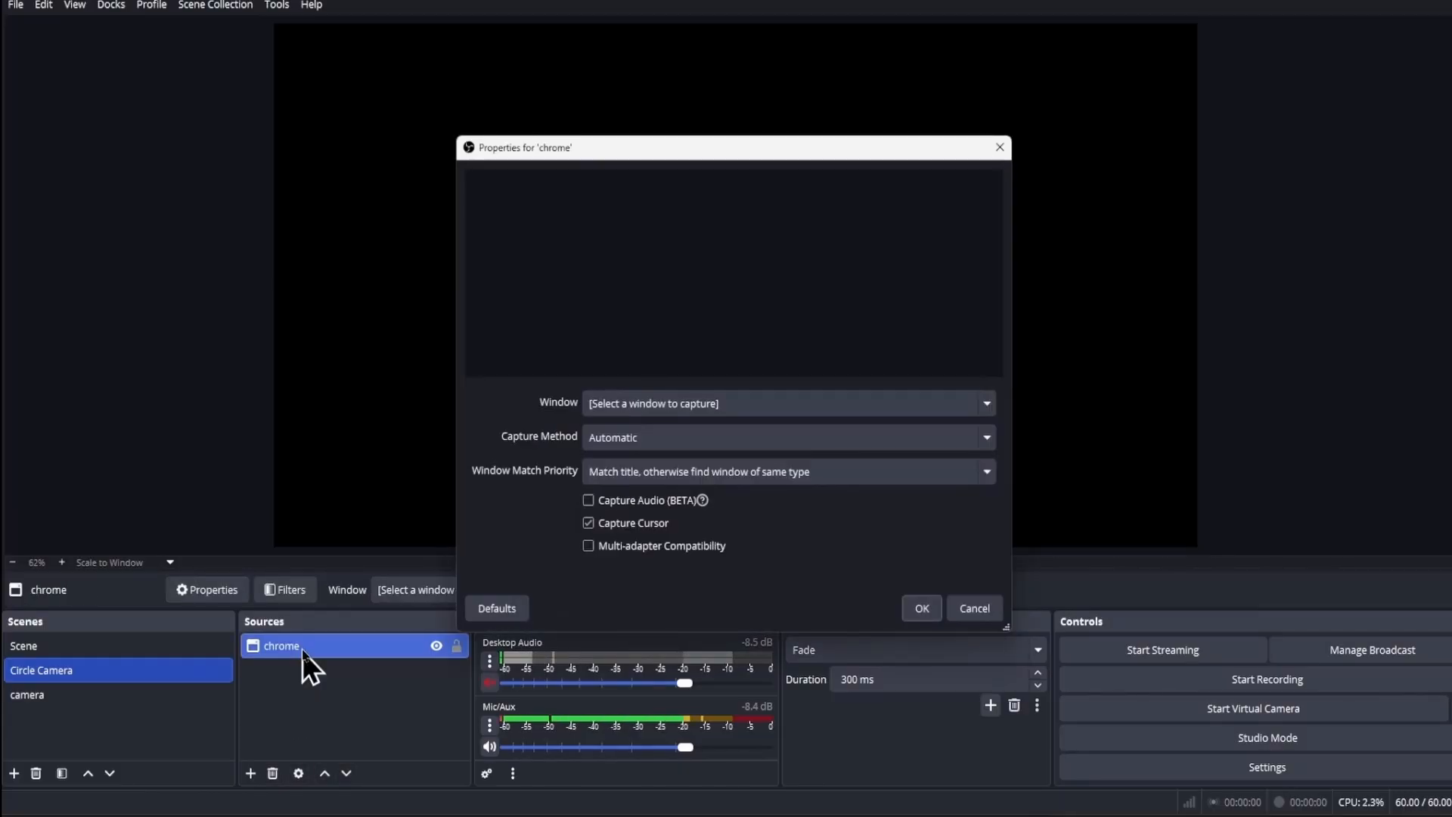
pyautogui.click(815, 402)
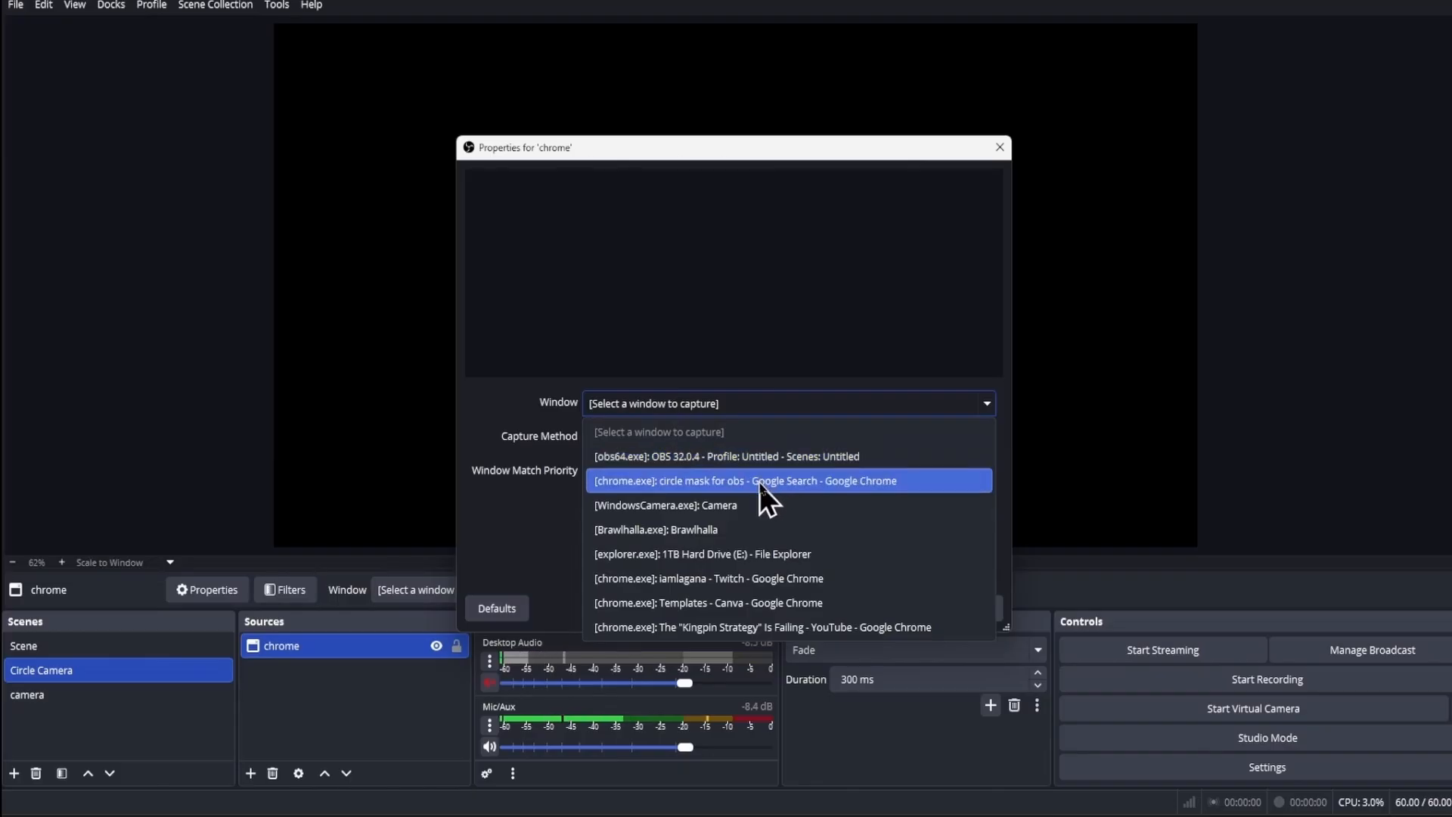
pyautogui.click(802, 602)
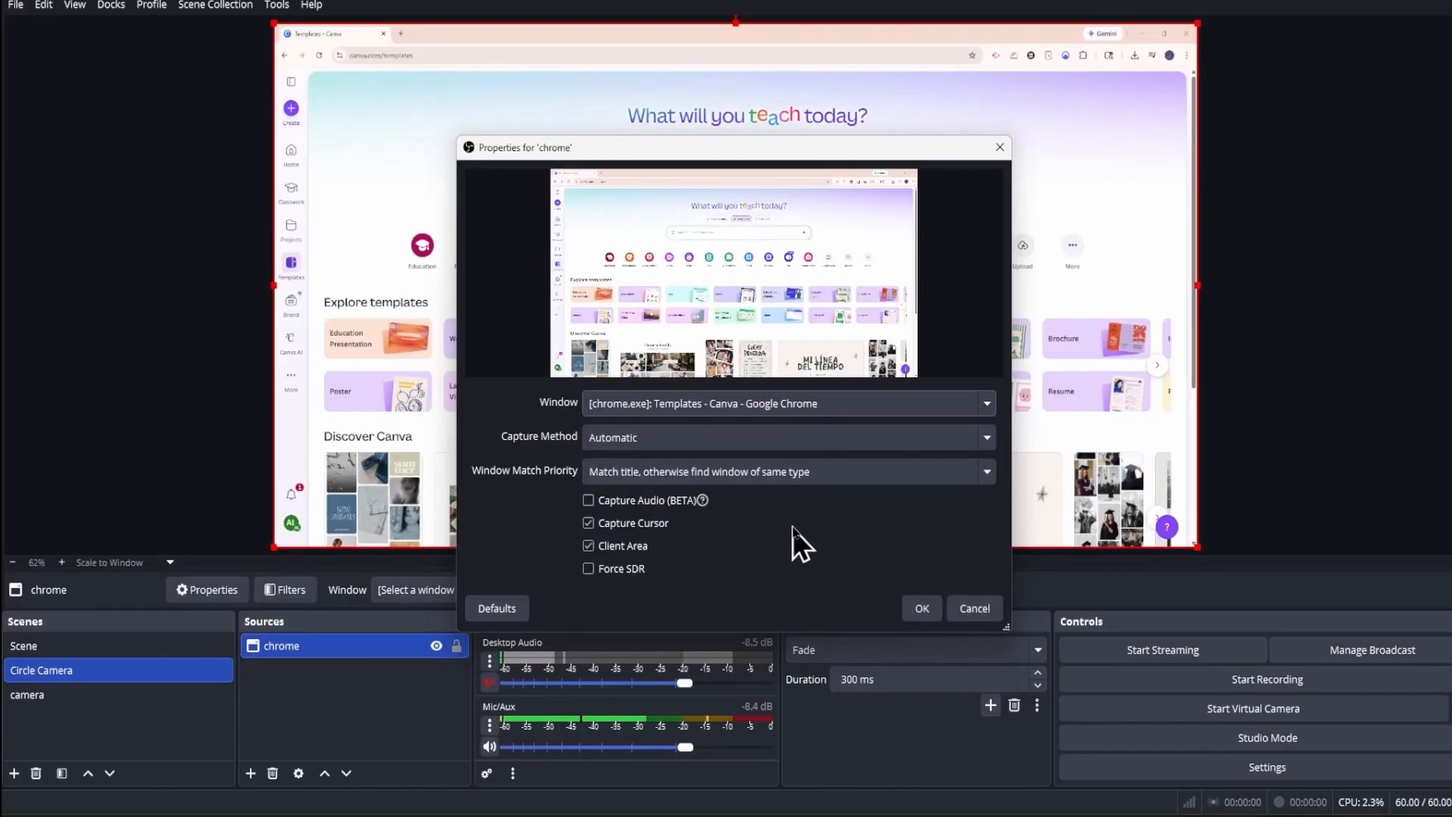
pyautogui.click(920, 609)
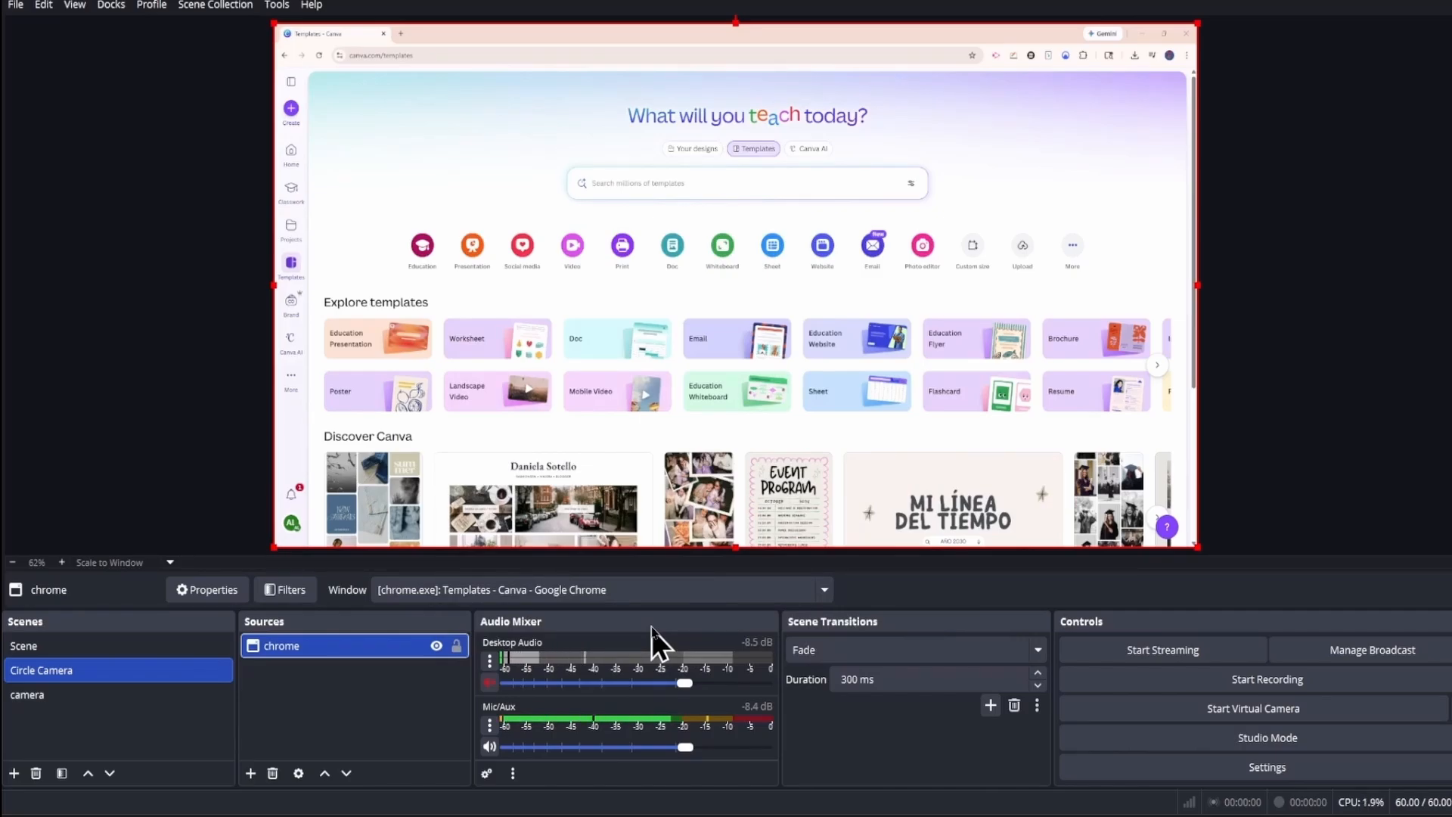
# Step: Add a new Video Capture Device source named circle camera, keeping the I940 device and its default settings
pyautogui.click(253, 773)
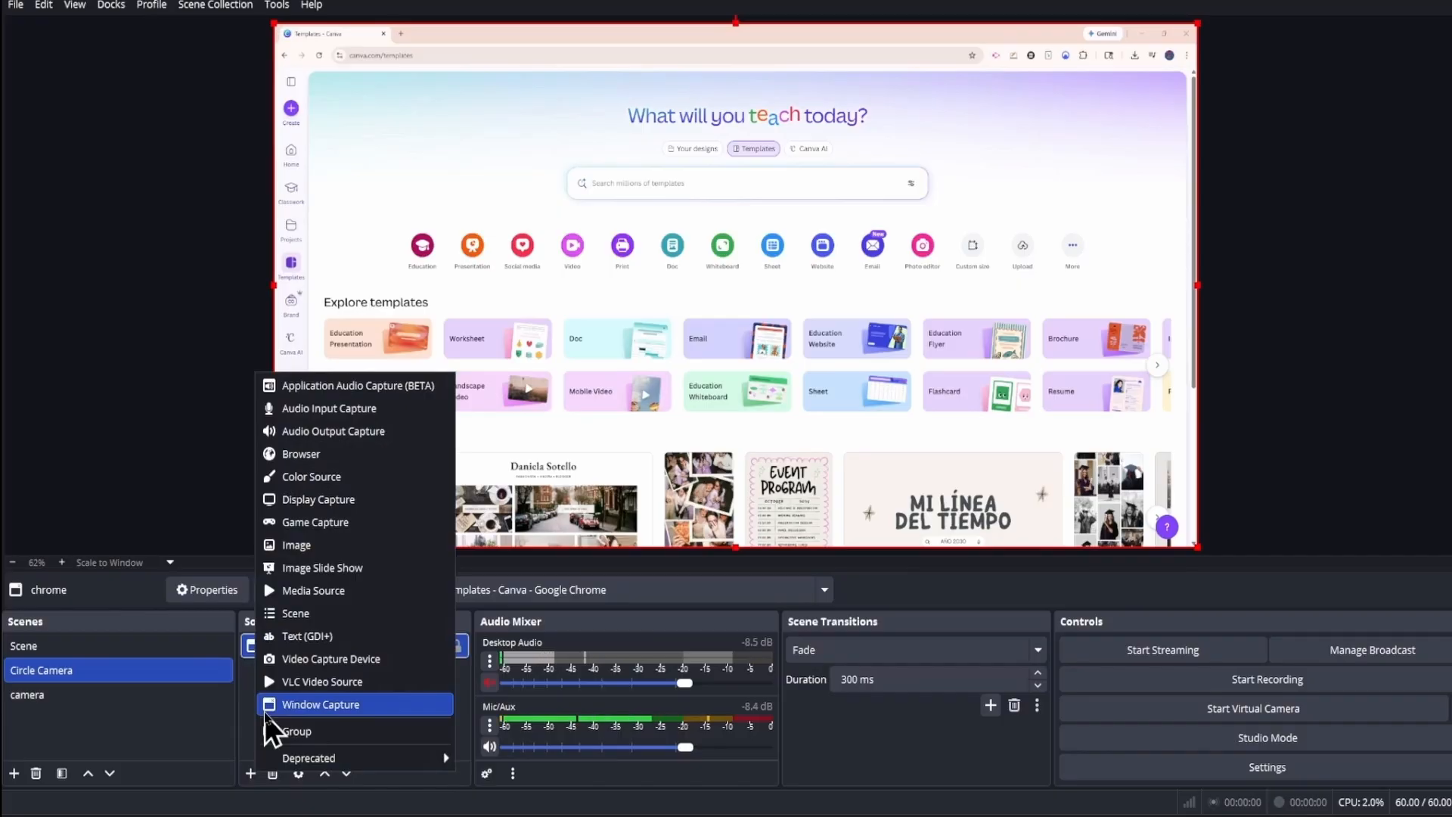
pyautogui.click(334, 664)
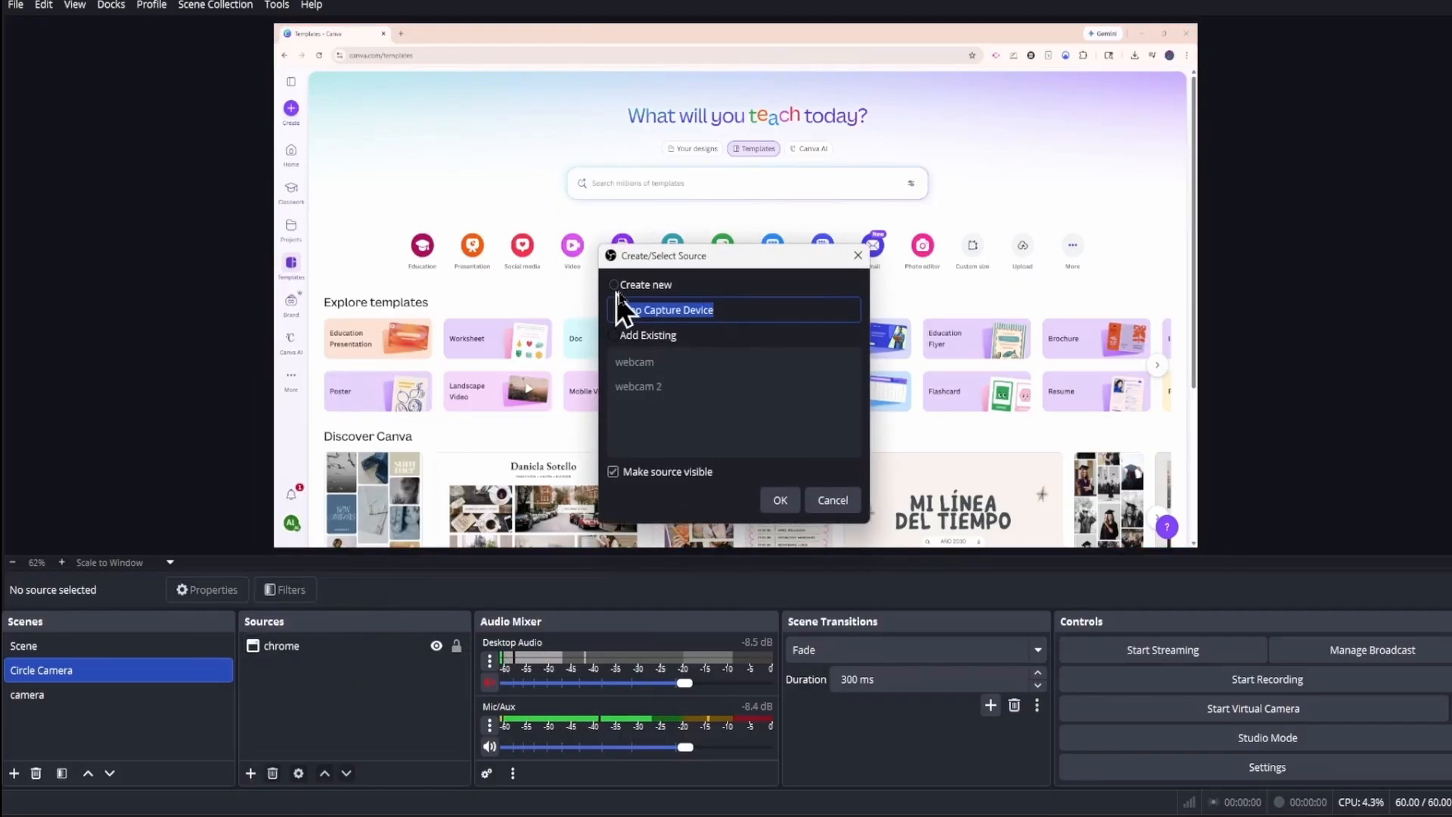
pyautogui.write('circle camera')
pyautogui.click(780, 500)
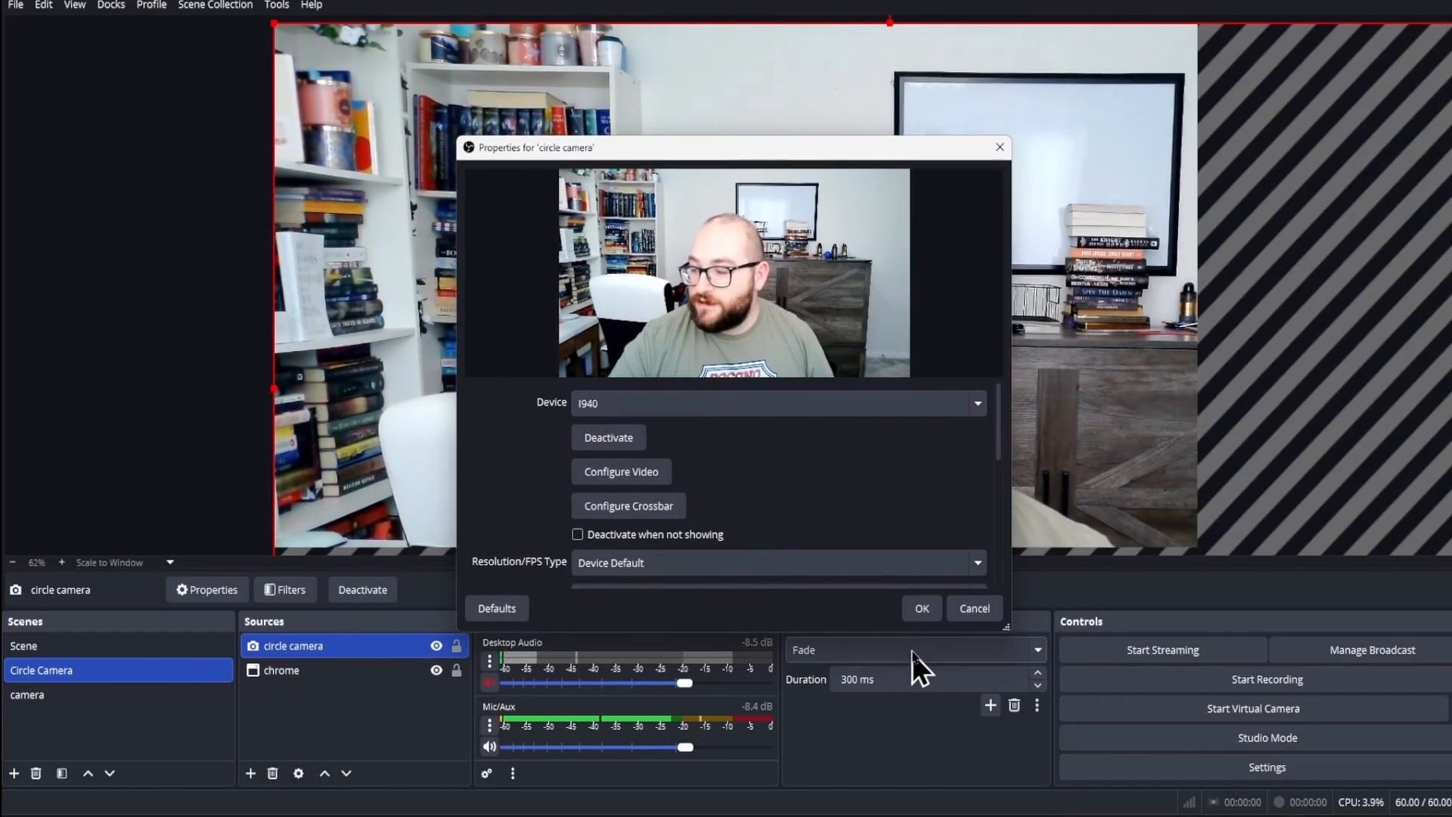
pyautogui.click(919, 607)
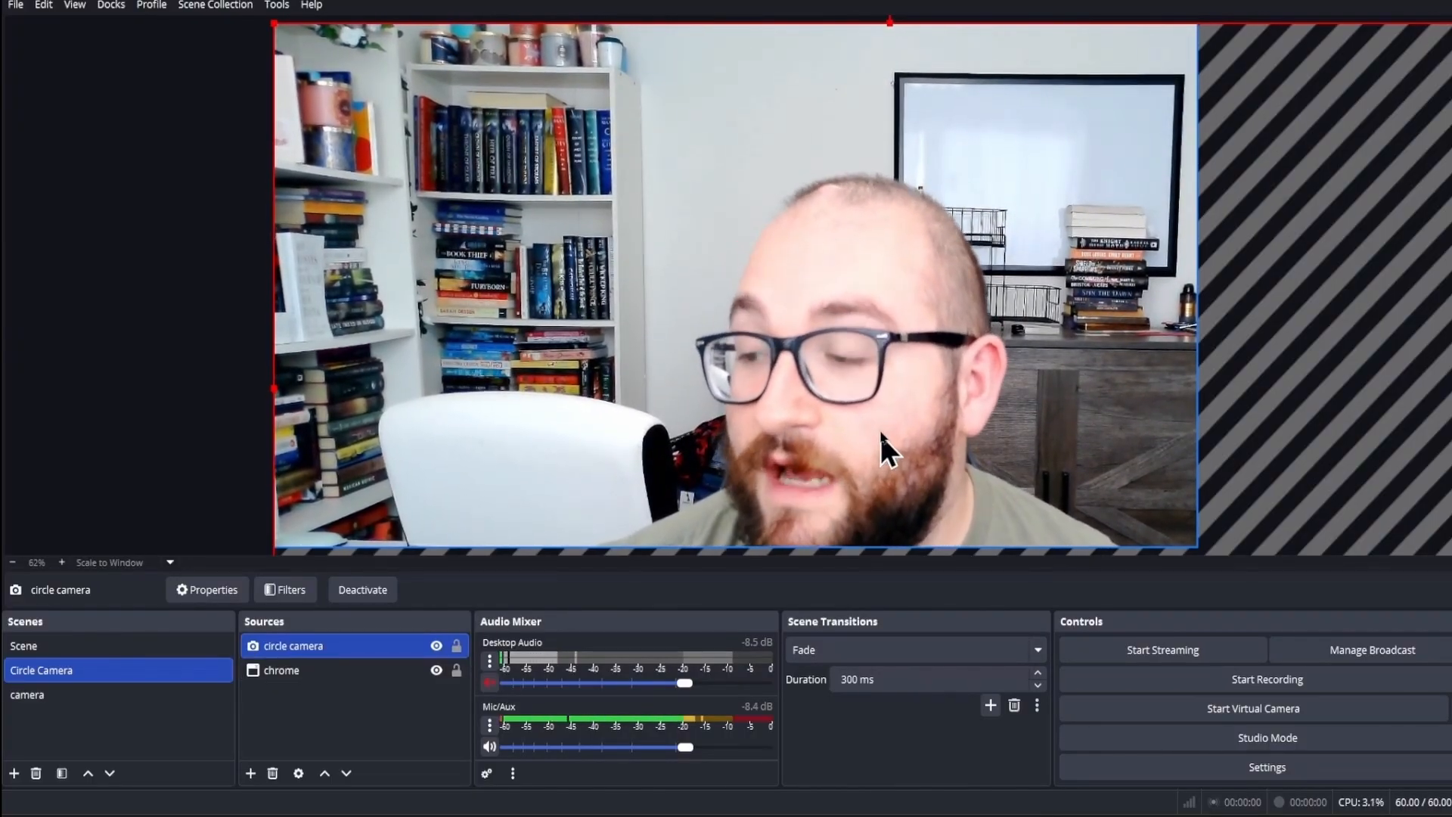
# Step: Shrink the circle camera source to about a third of the canvas width and place it in the canvas's lower-left corner
pyautogui.moveTo(880, 434); pyautogui.dragTo(857, 384)
pyautogui.moveTo(1422, 28); pyautogui.dragTo(684, 654)
pyautogui.moveTo(488, 520); pyautogui.dragTo(583, 282)
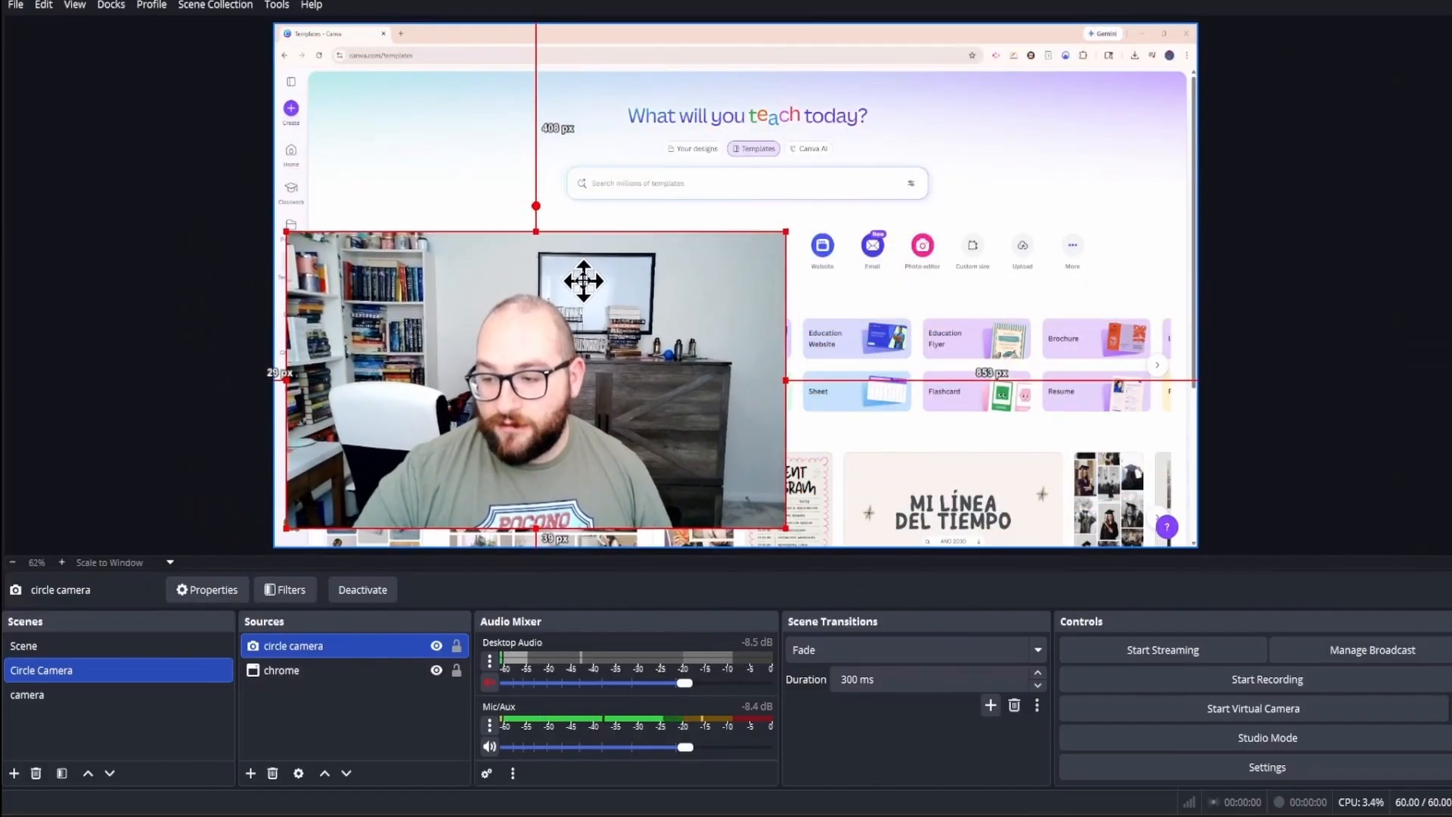
pyautogui.moveTo(462, 462); pyautogui.dragTo(459, 453)
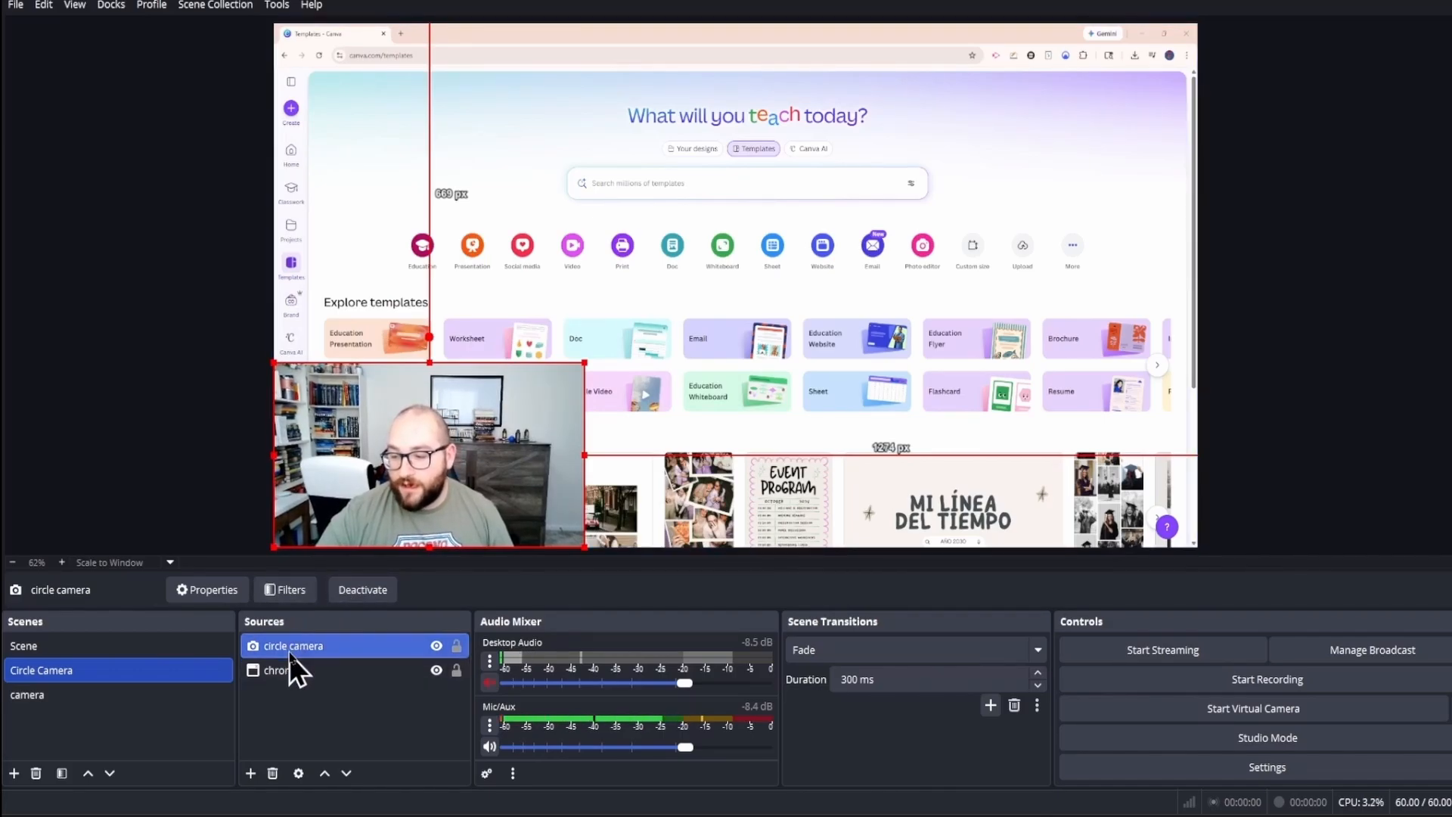
pyautogui.click(285, 590)
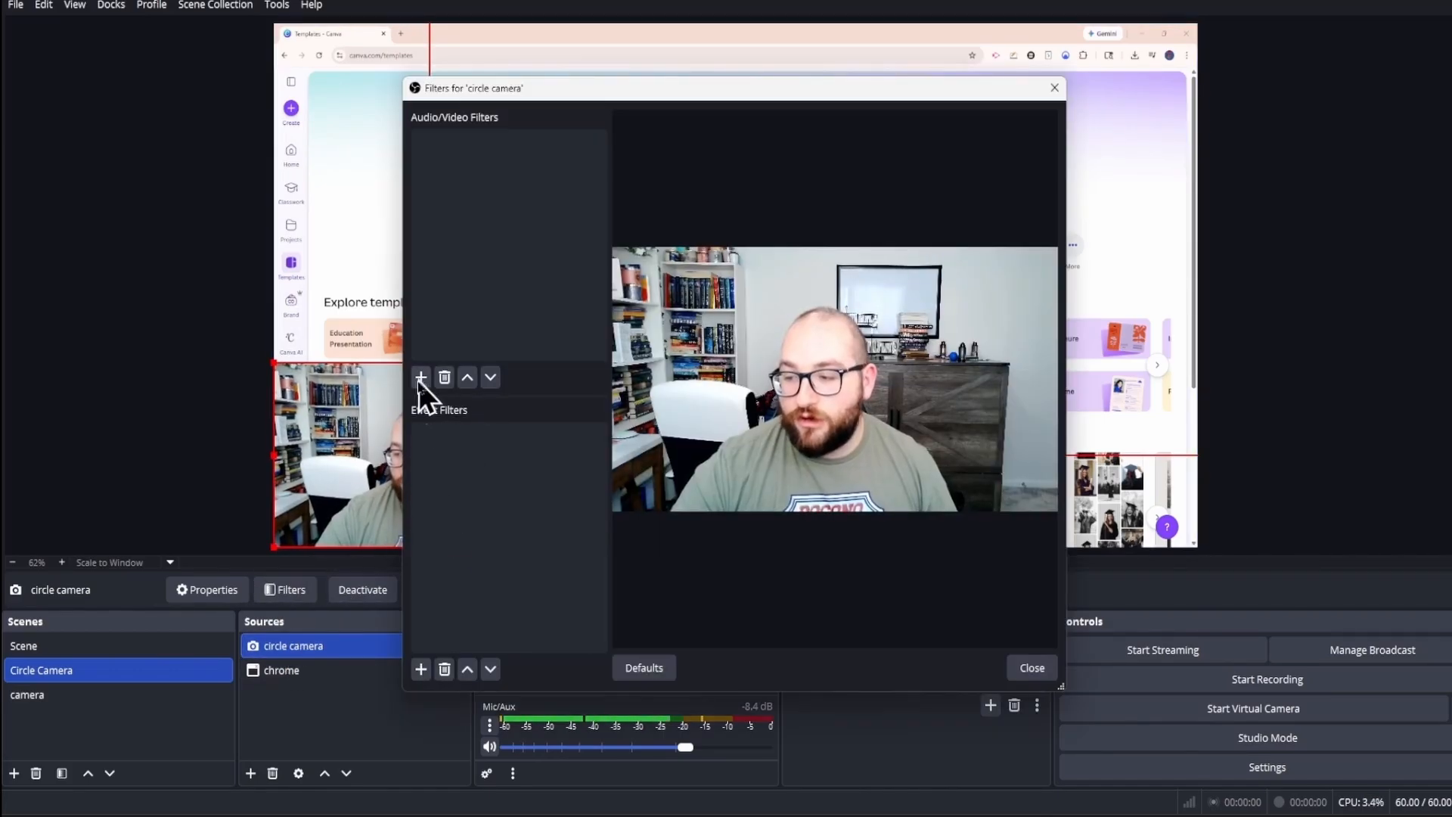
pyautogui.click(420, 669)
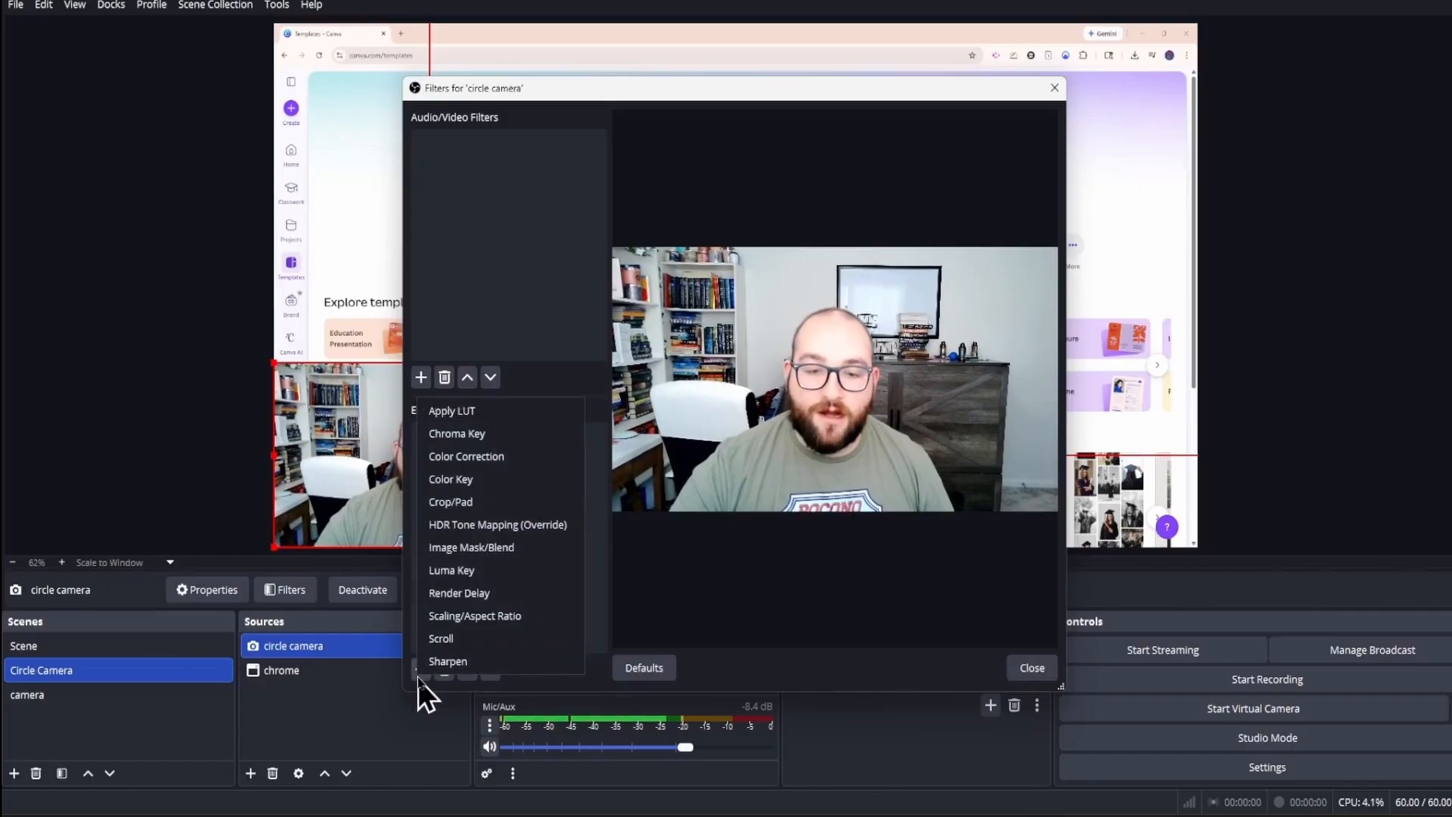
pyautogui.click(473, 556)
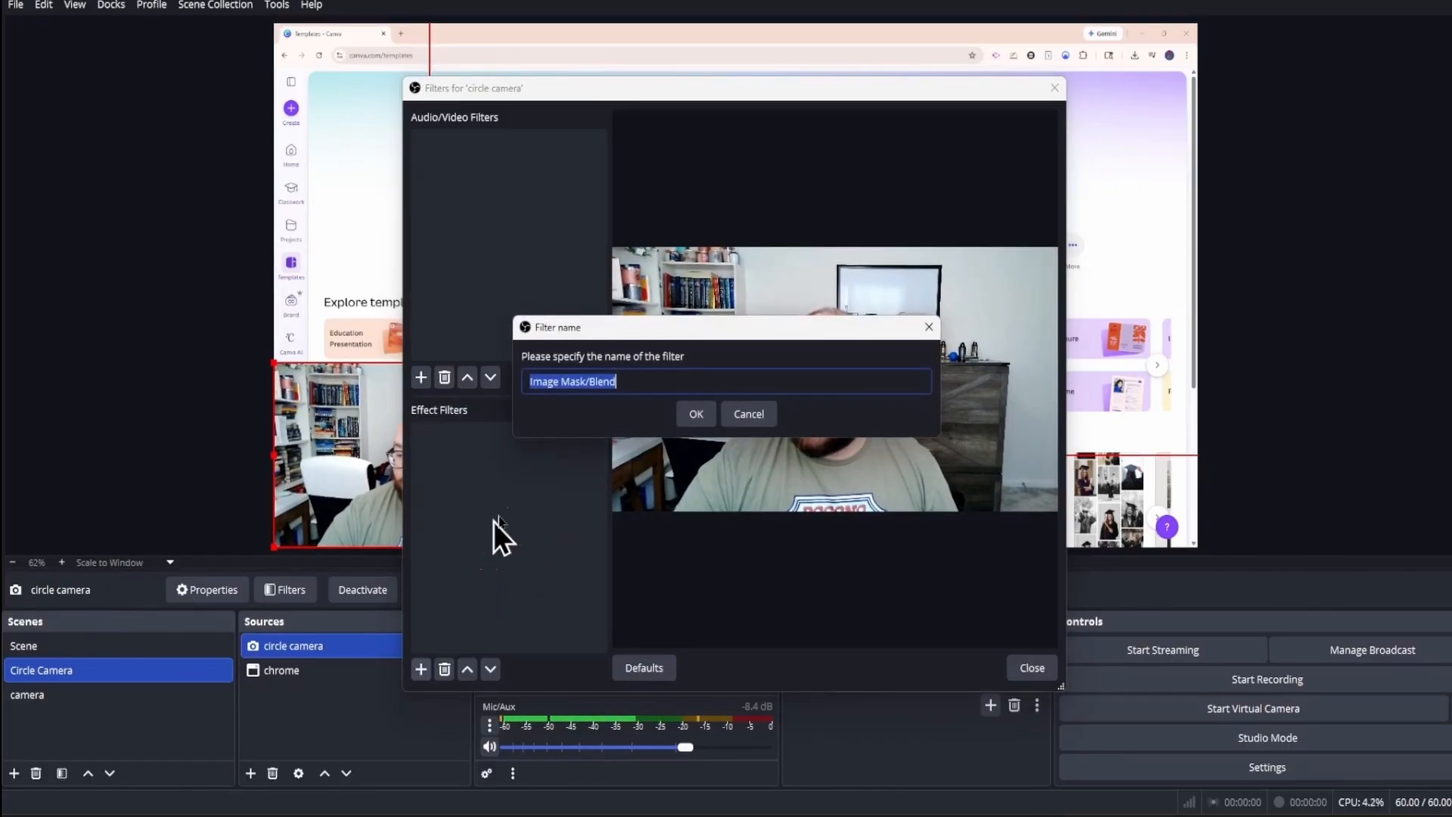
pyautogui.click(683, 411)
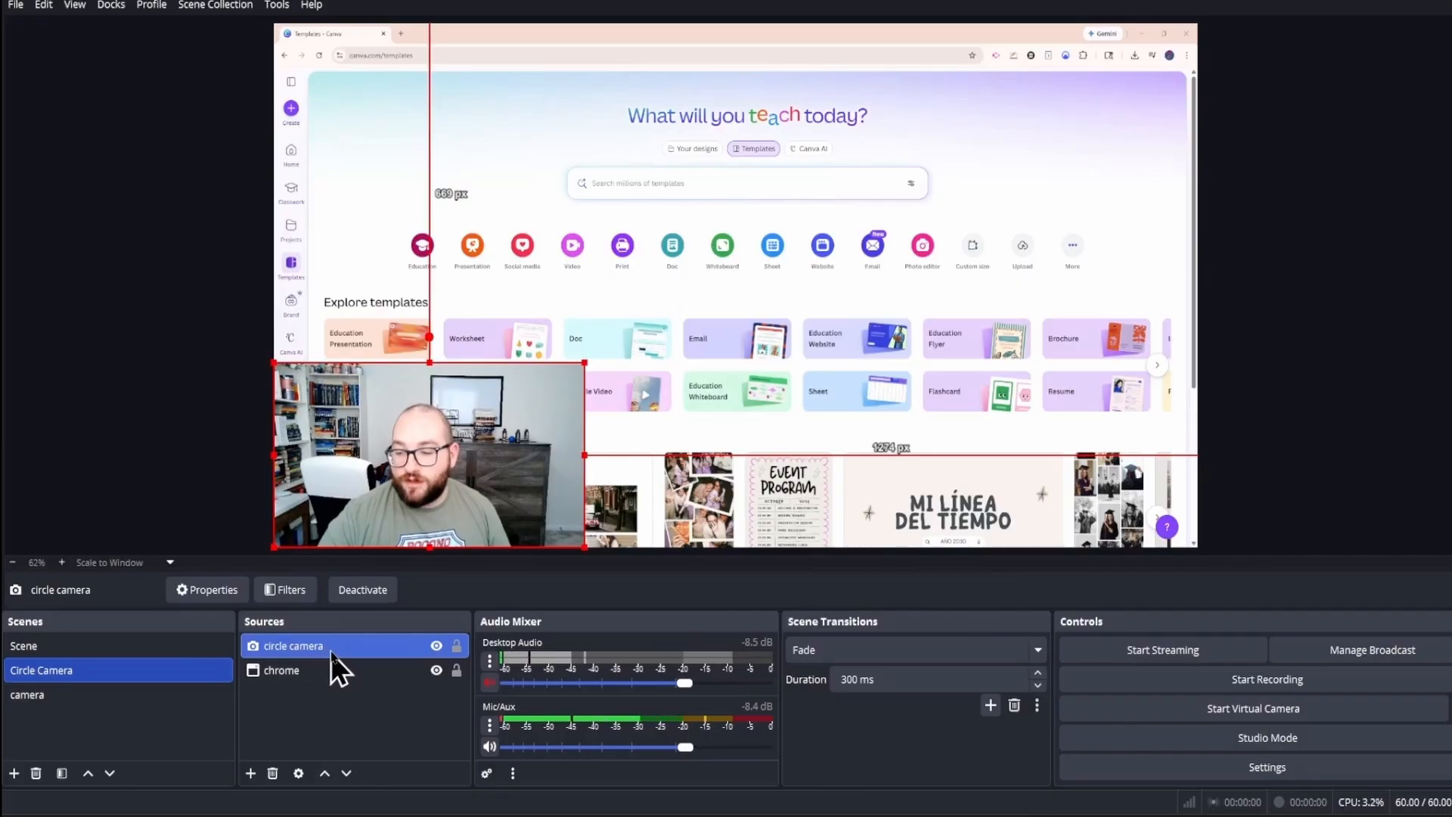
# Step: Add an Image Mask/Blend effect filter to the circle camera source, keeping the default filter name
pyautogui.click(287, 596)
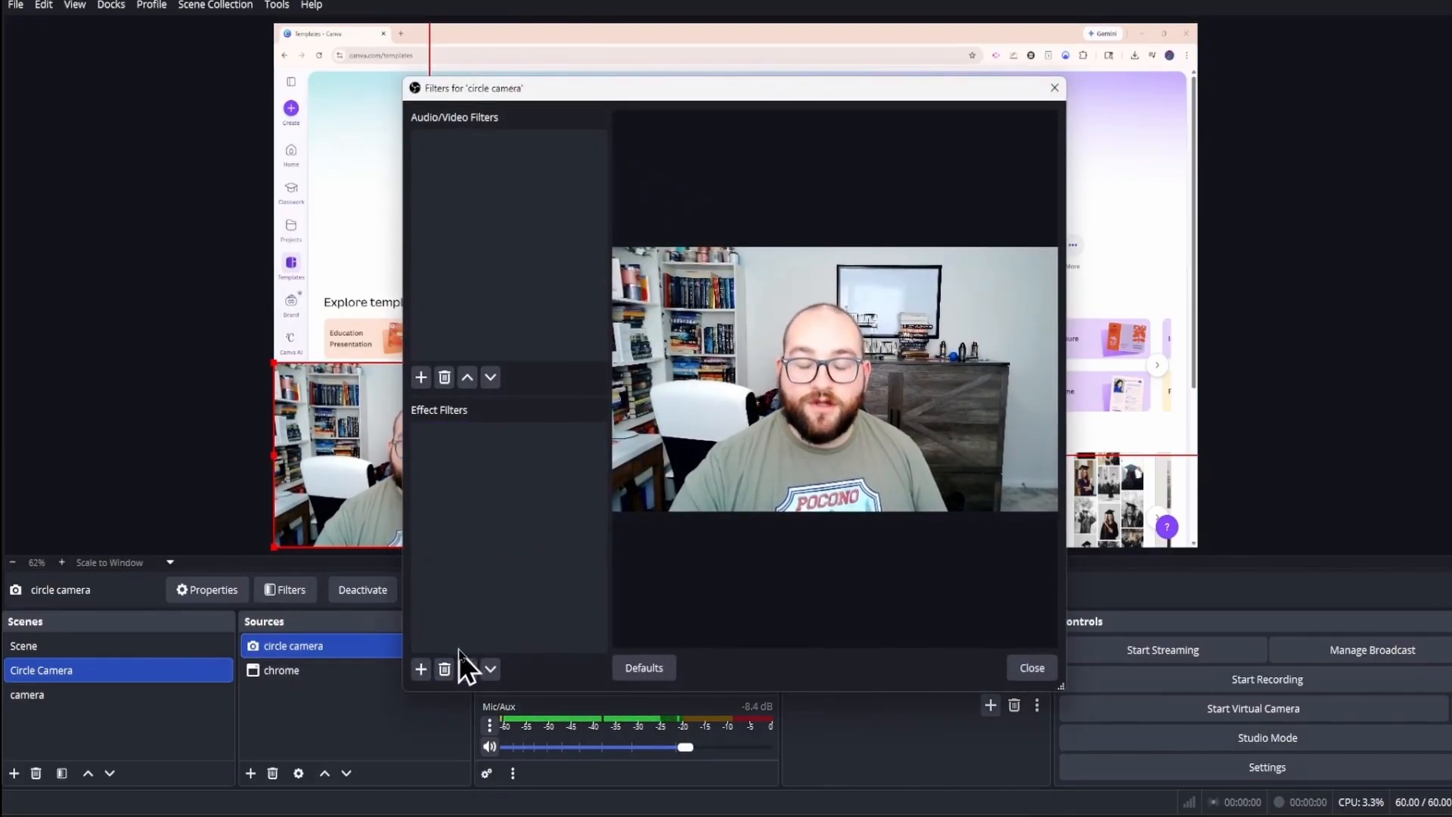
pyautogui.click(421, 669)
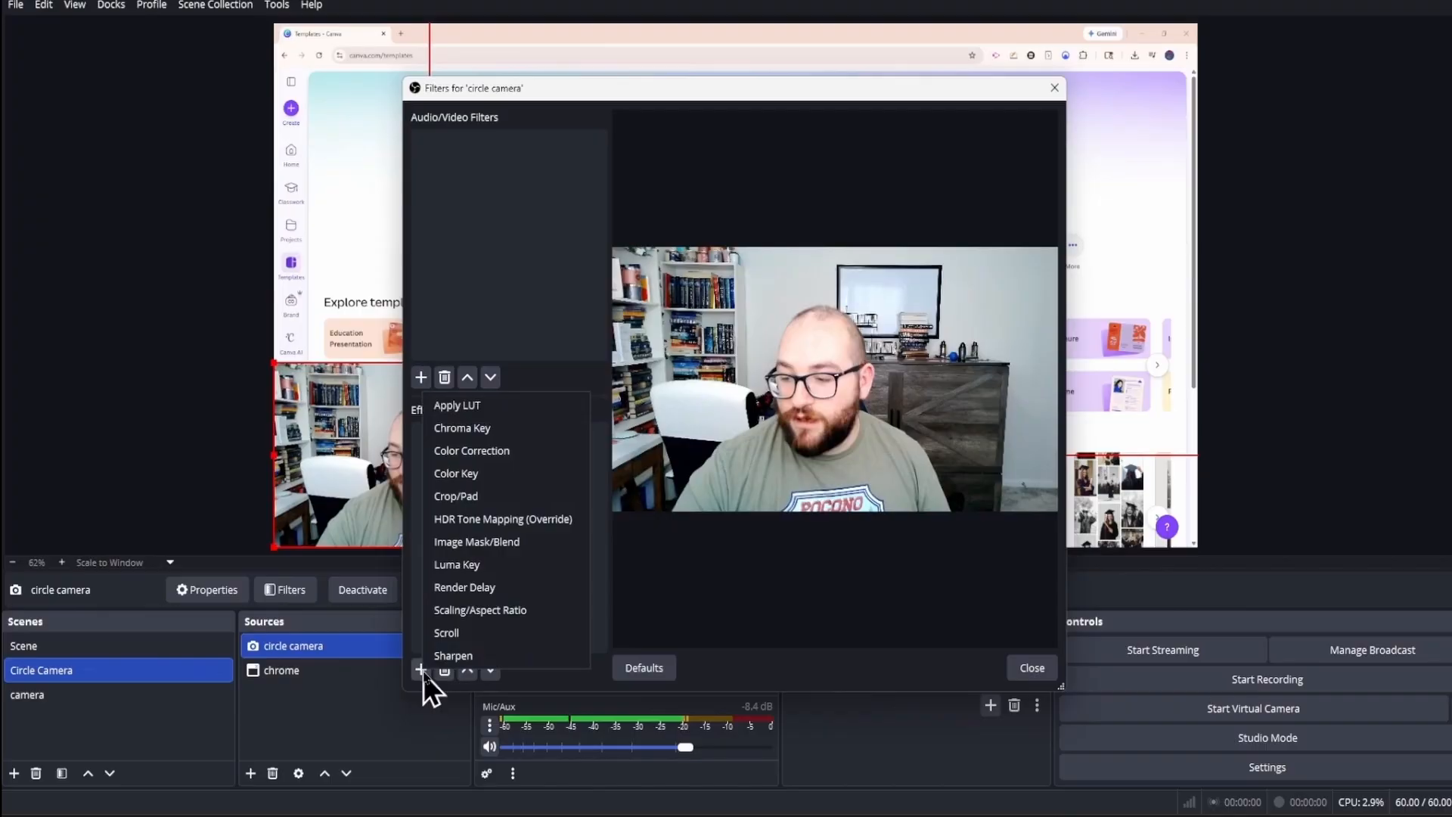
pyautogui.click(480, 549)
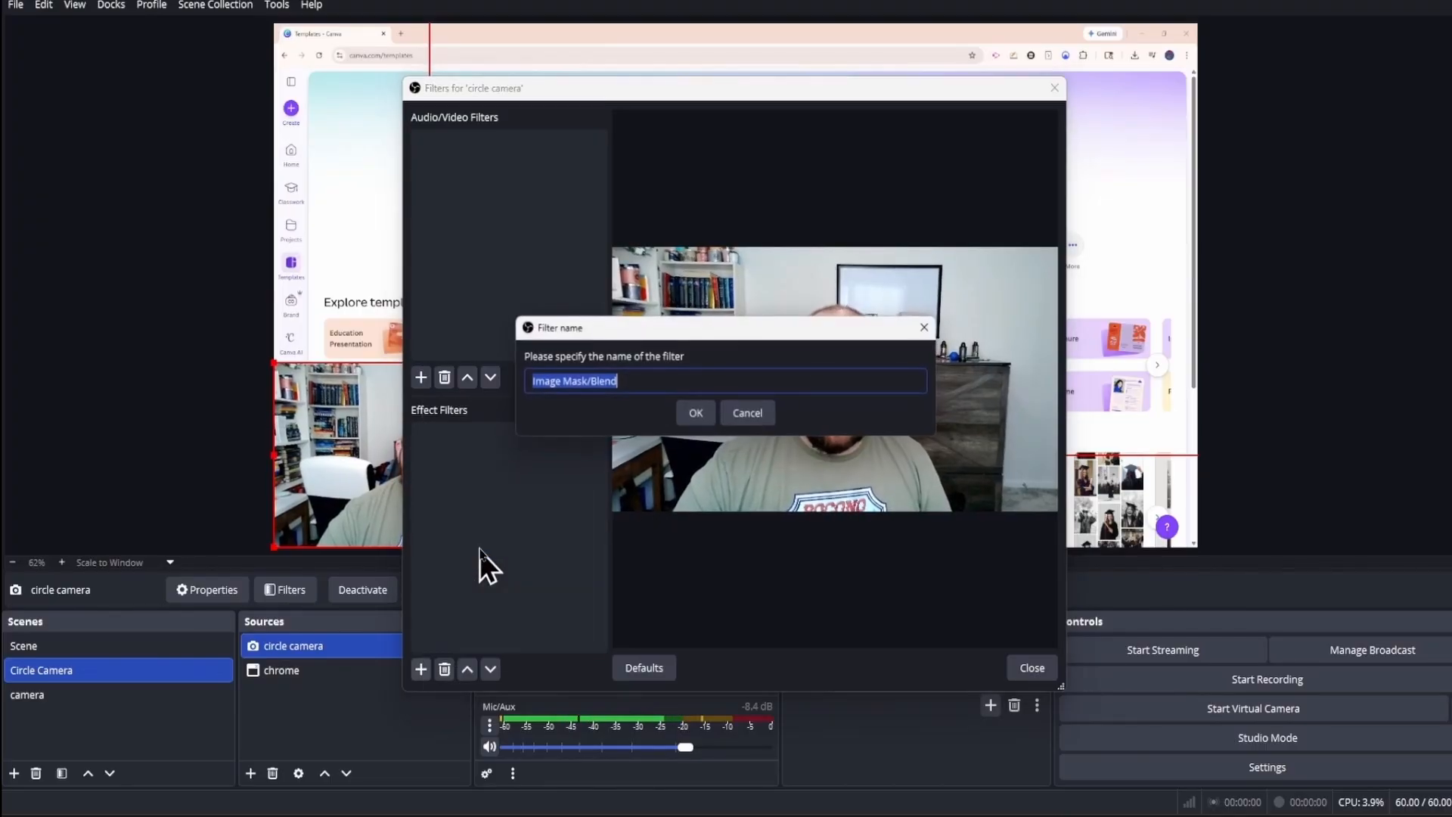
pyautogui.click(695, 412)
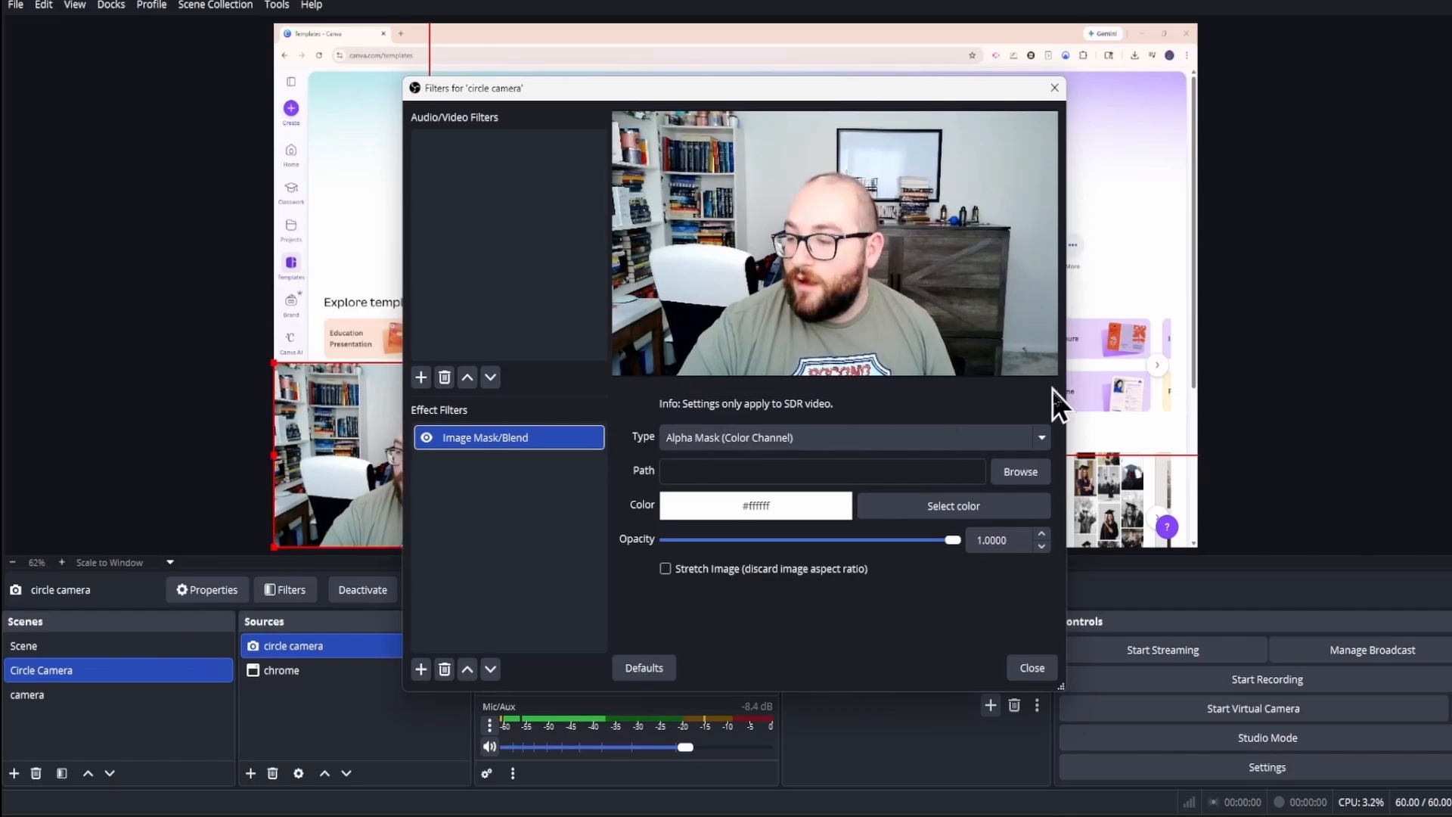
# Step: Load circle_mask_obs_by_junglecreed_dfy9kw6-pre.jpg as the filter's mask image and move the masked webcam into the canvas's lower-left corner
pyautogui.click(1017, 473)
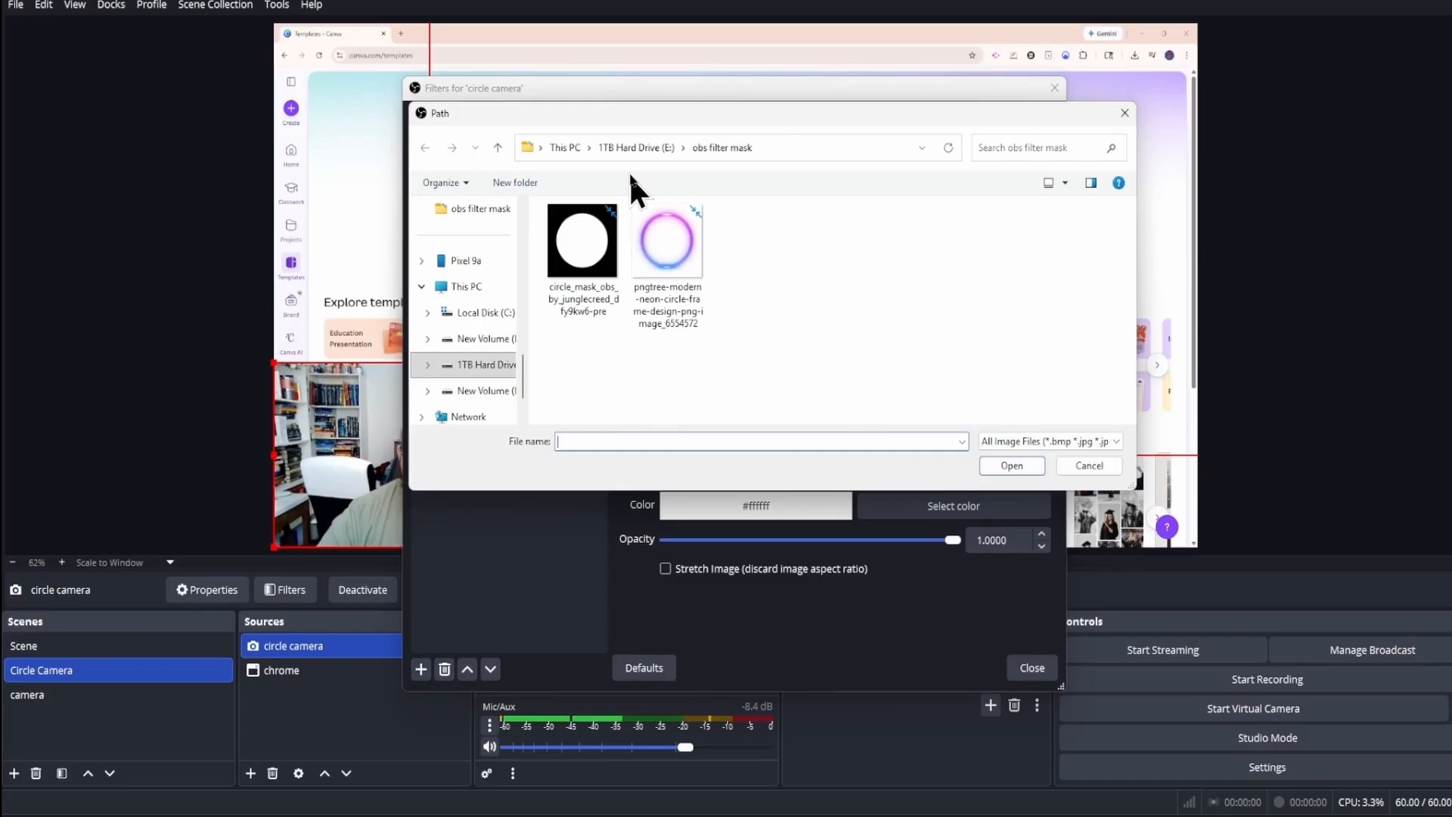
pyautogui.doubleClick(587, 231)
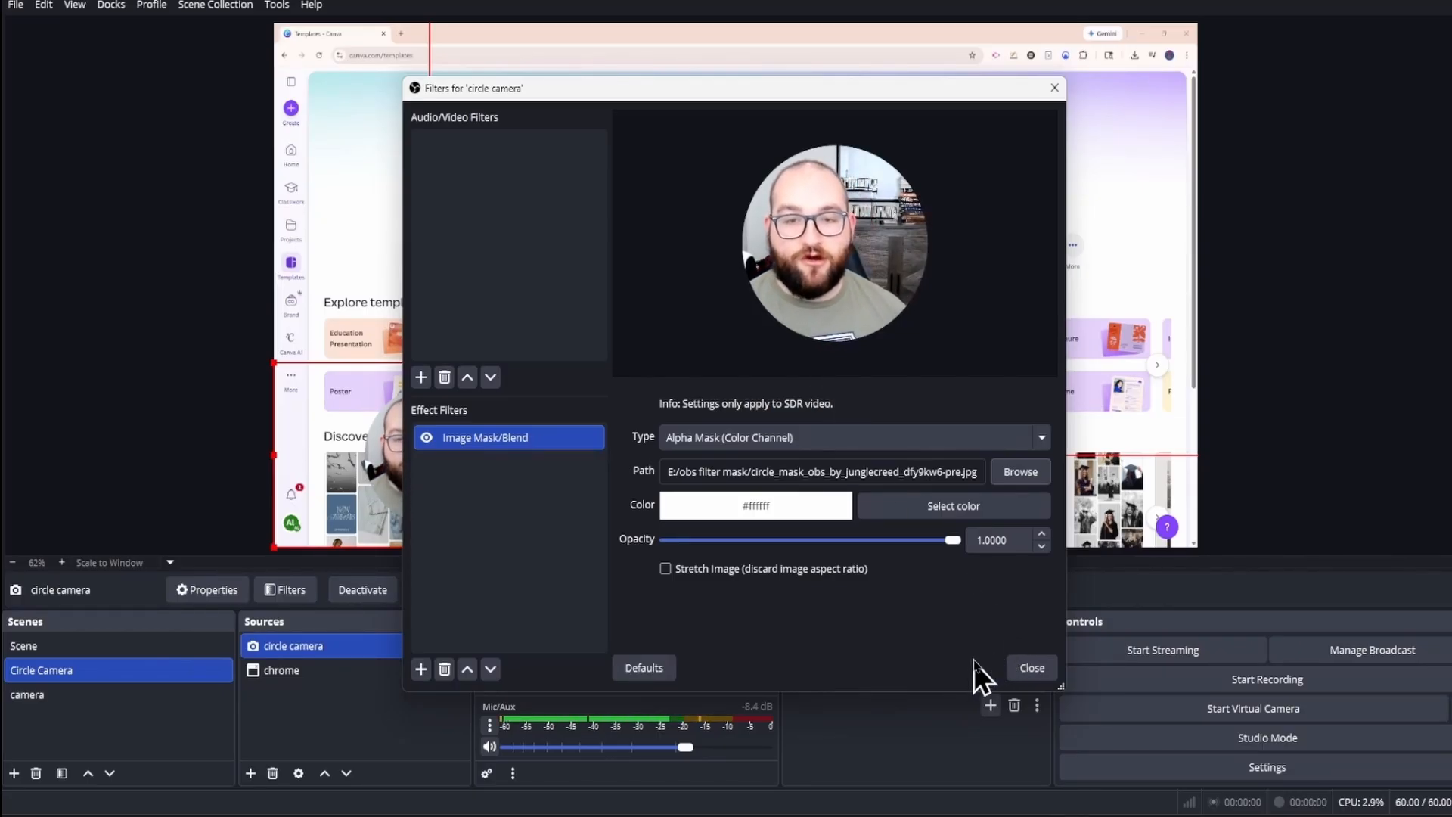
pyautogui.click(1017, 673)
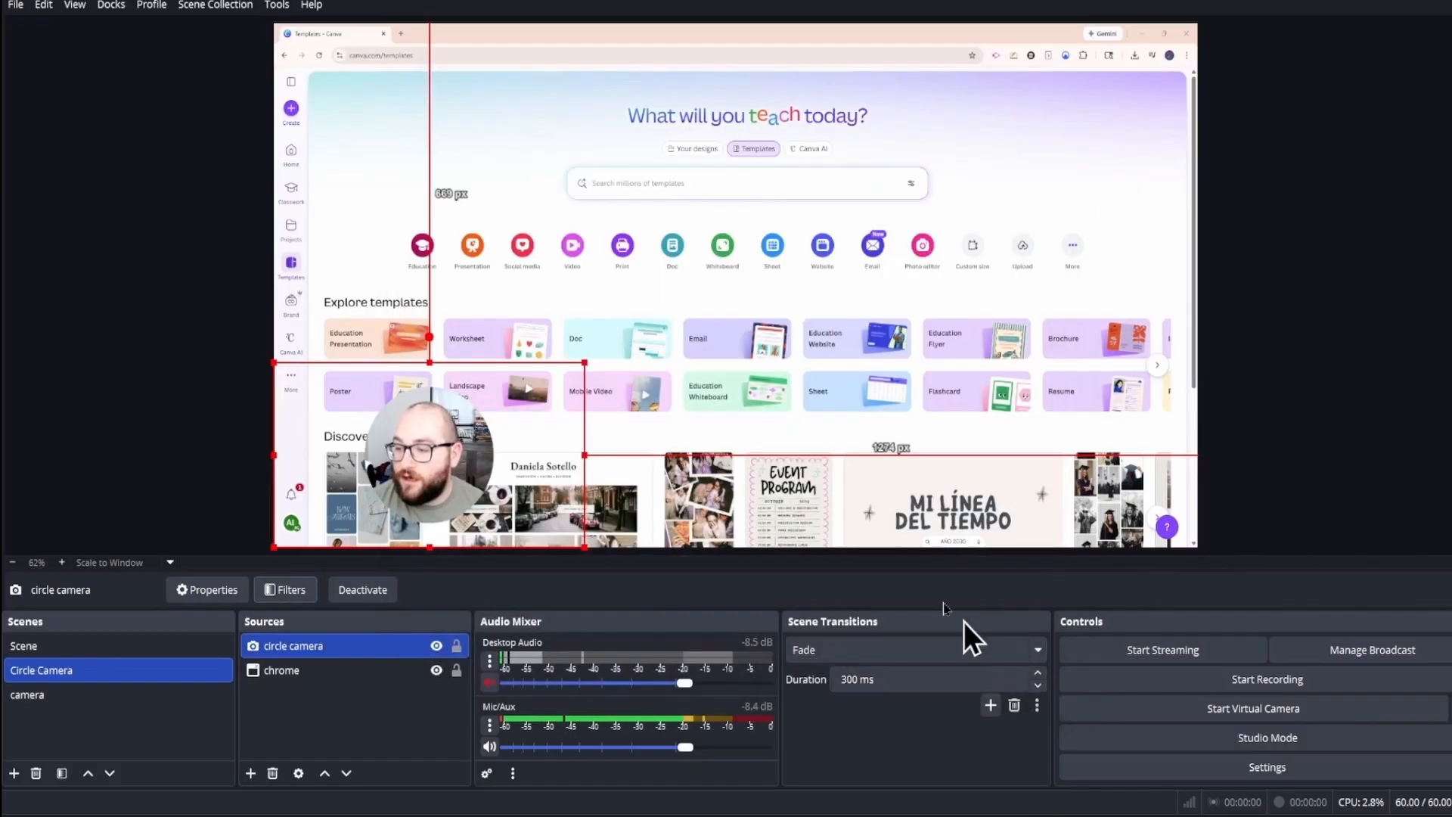
pyautogui.moveTo(447, 439); pyautogui.dragTo(405, 446)
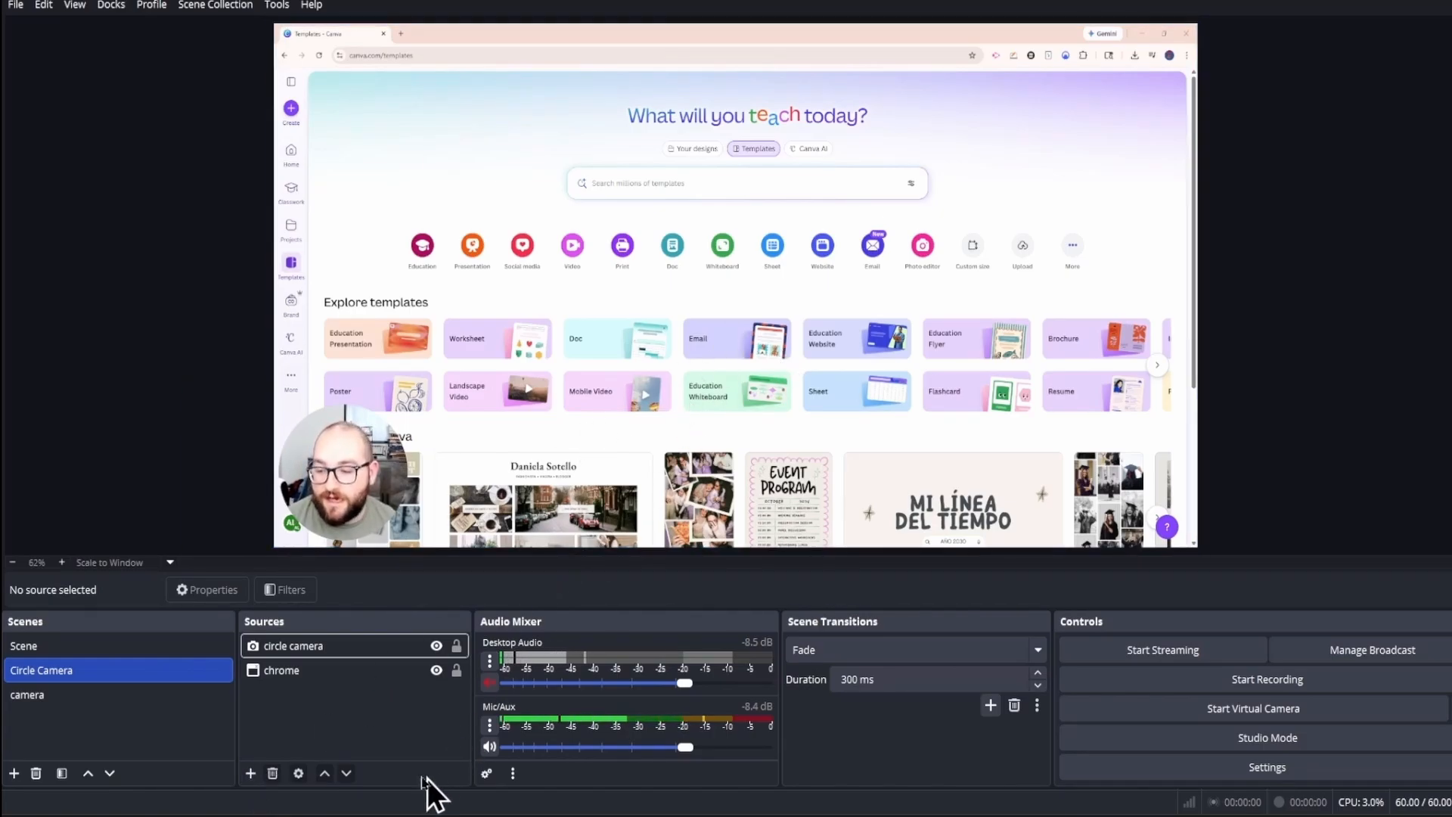
# Step: Add a Game Capture source in "Capture specific window" mode targeting the [Brawlhalla.exe]: Brawlhalla window
pyautogui.click(251, 773)
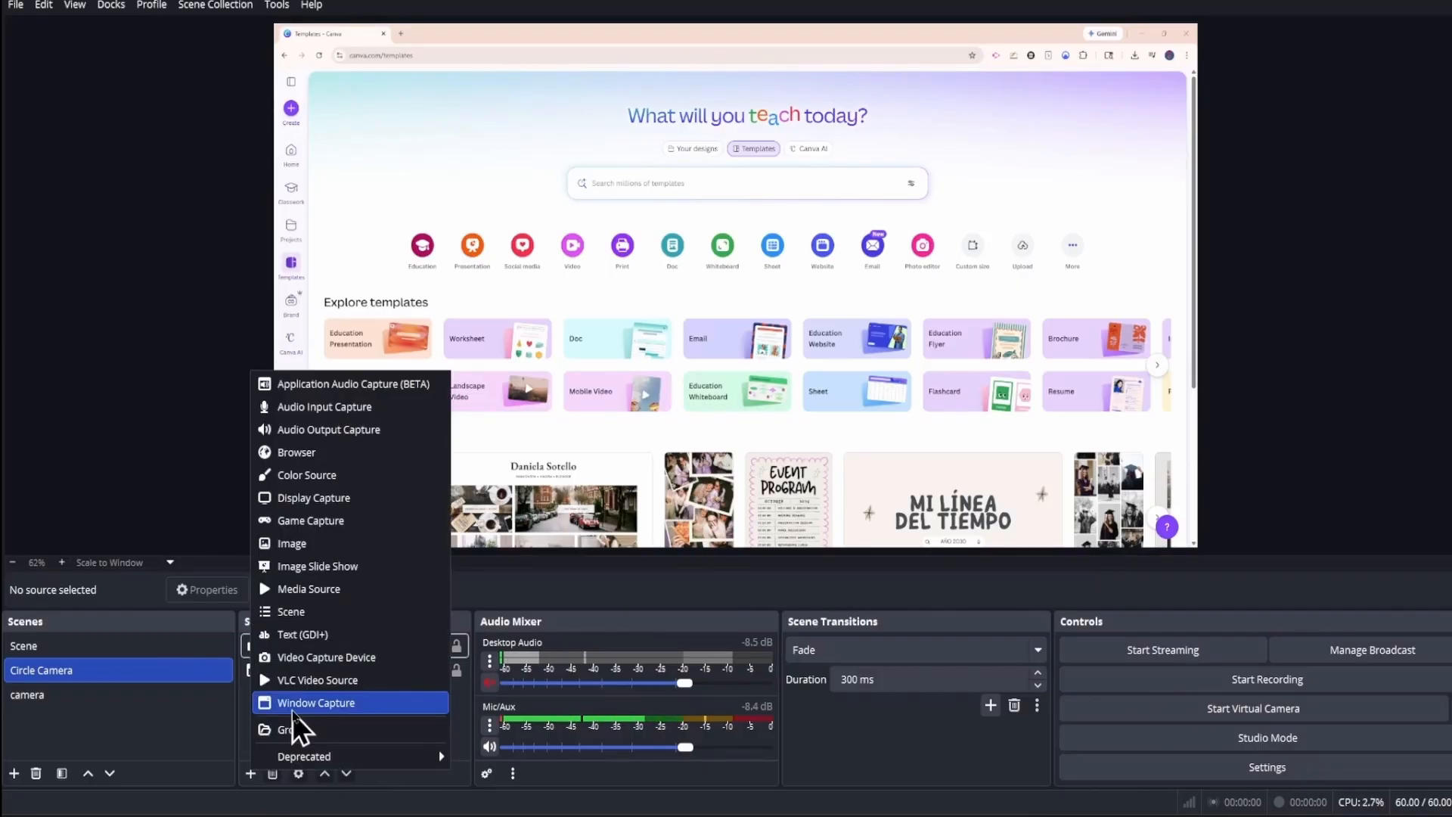
pyautogui.click(325, 521)
pyautogui.click(779, 502)
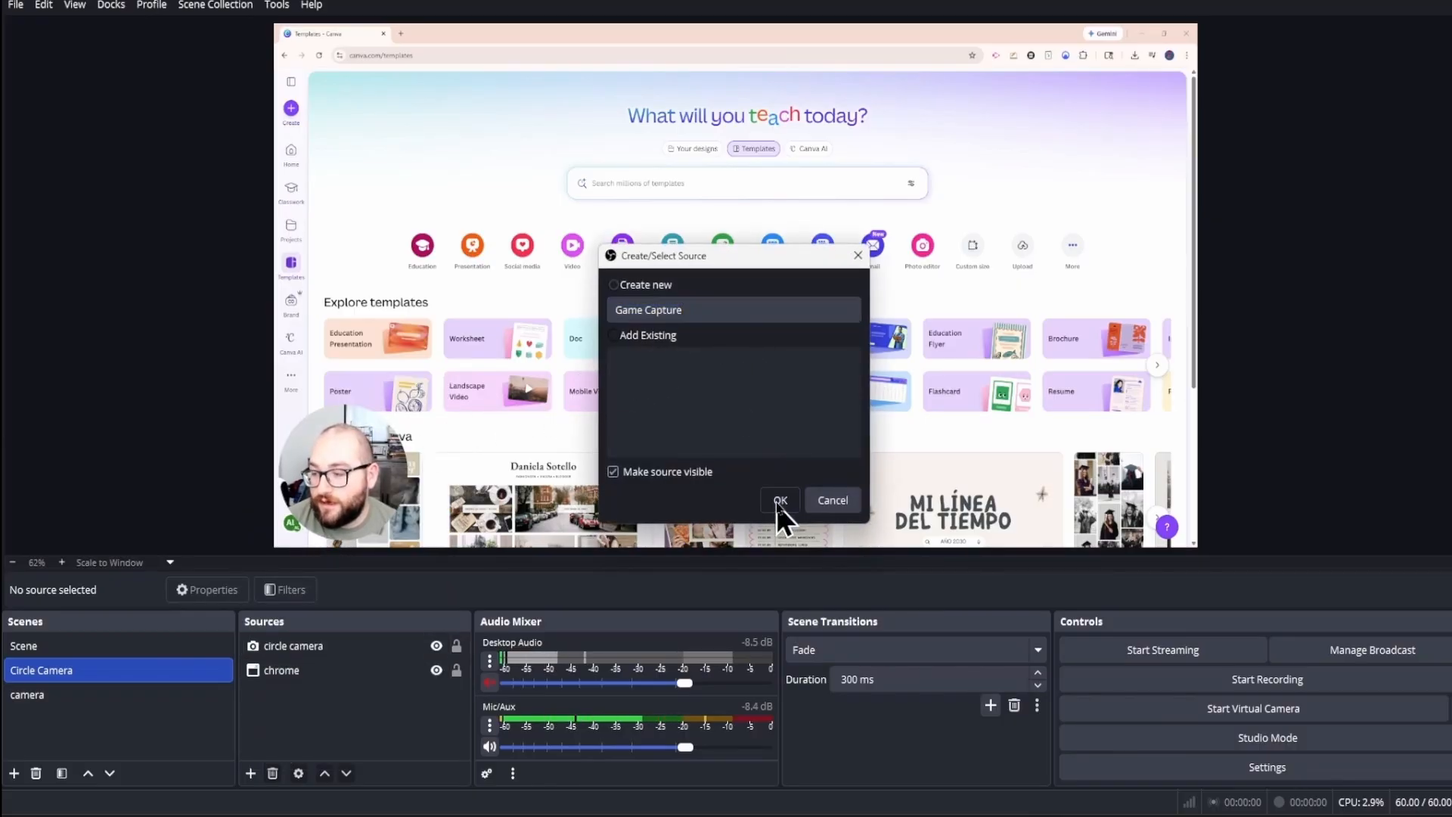
pyautogui.click(703, 401)
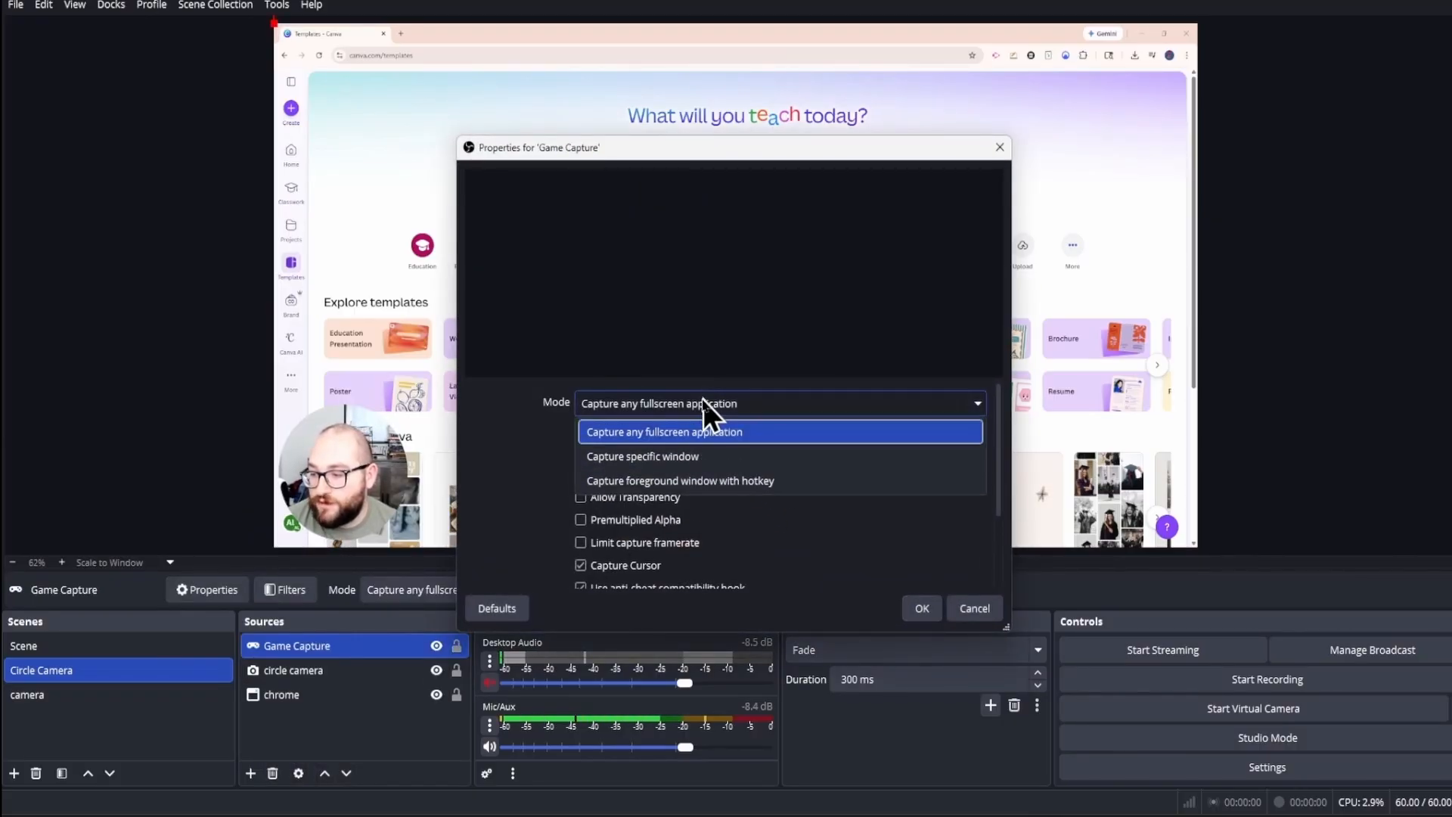
pyautogui.click(670, 458)
pyautogui.click(678, 436)
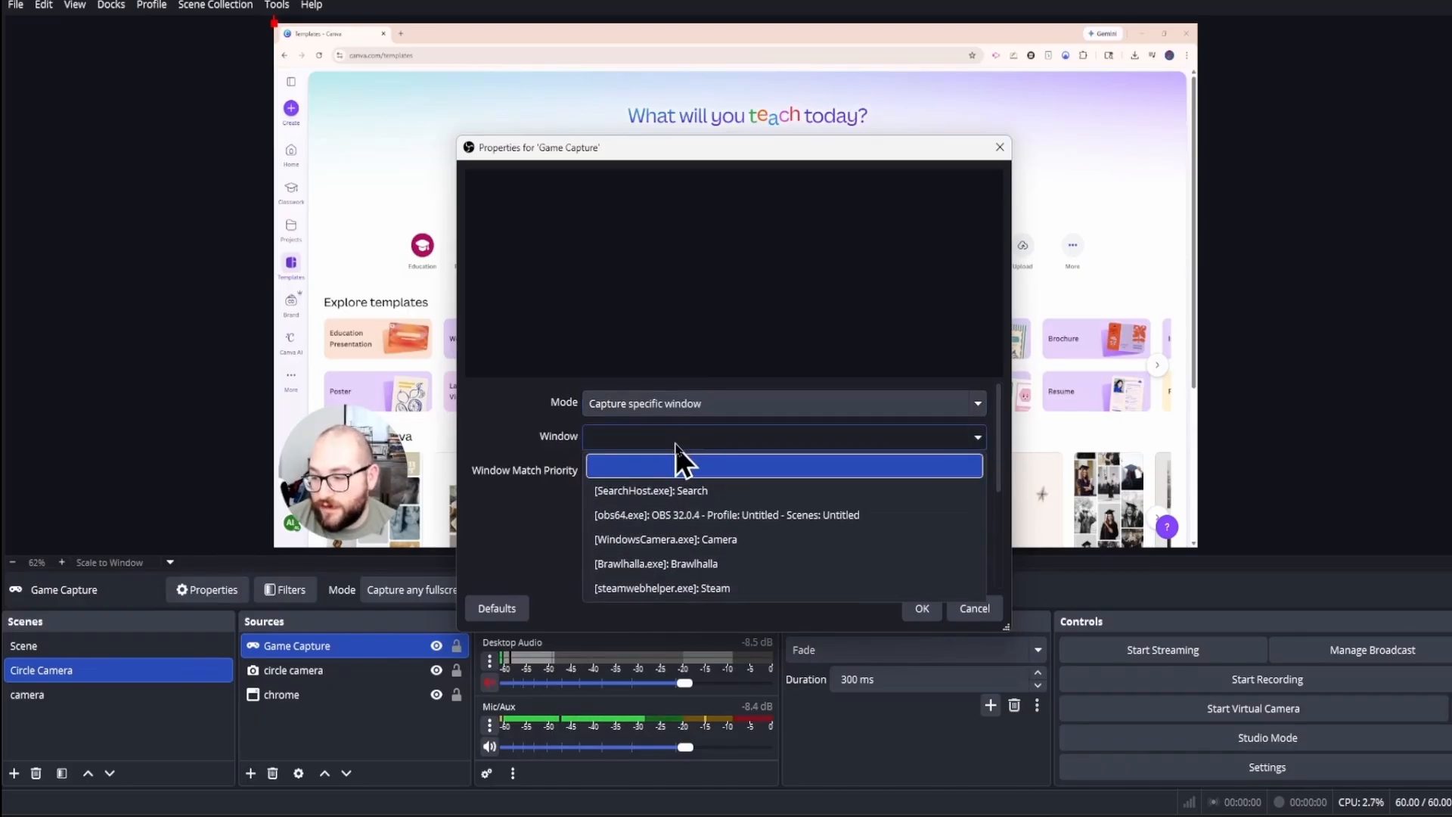
pyautogui.click(701, 563)
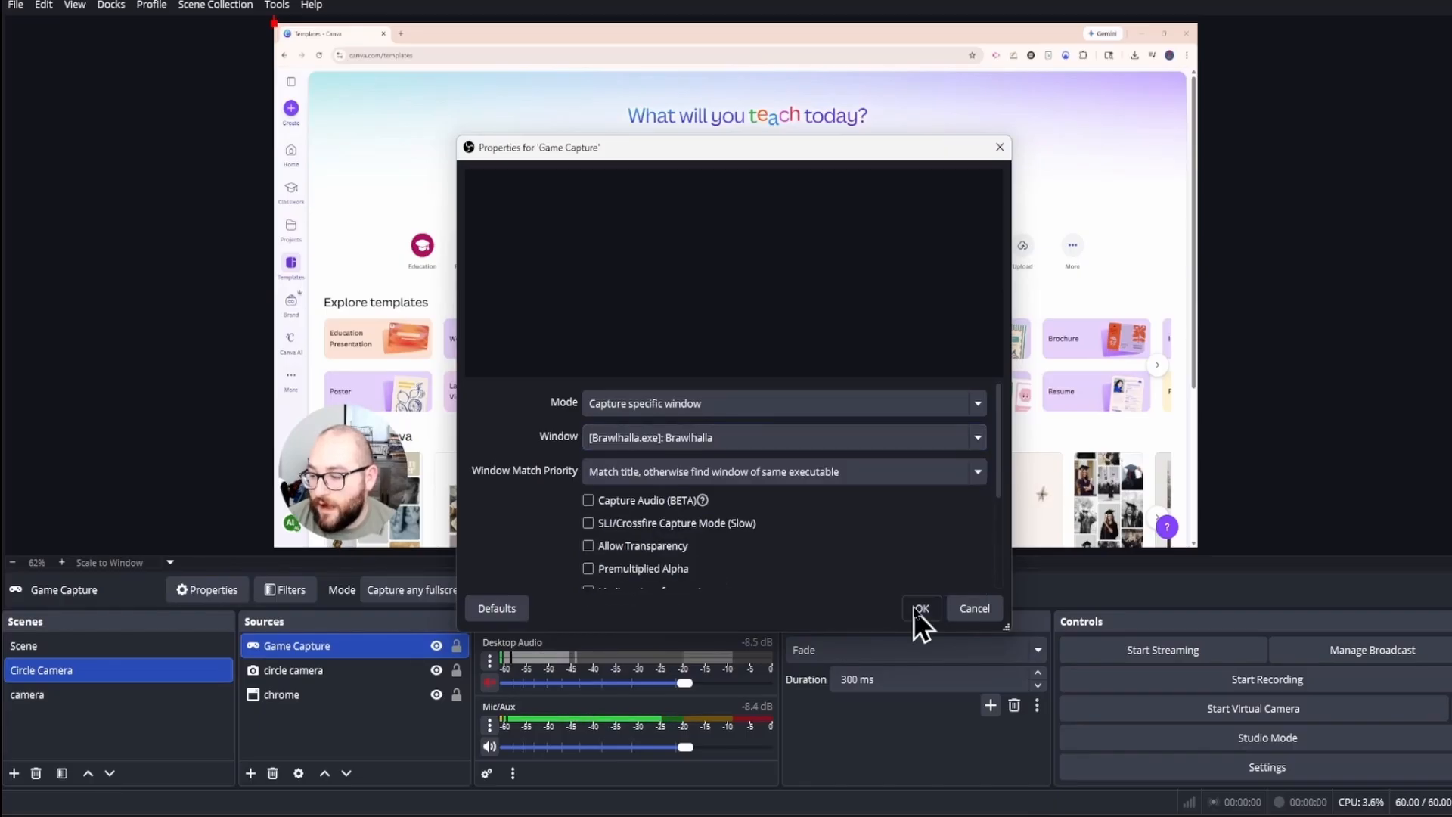
pyautogui.click(916, 609)
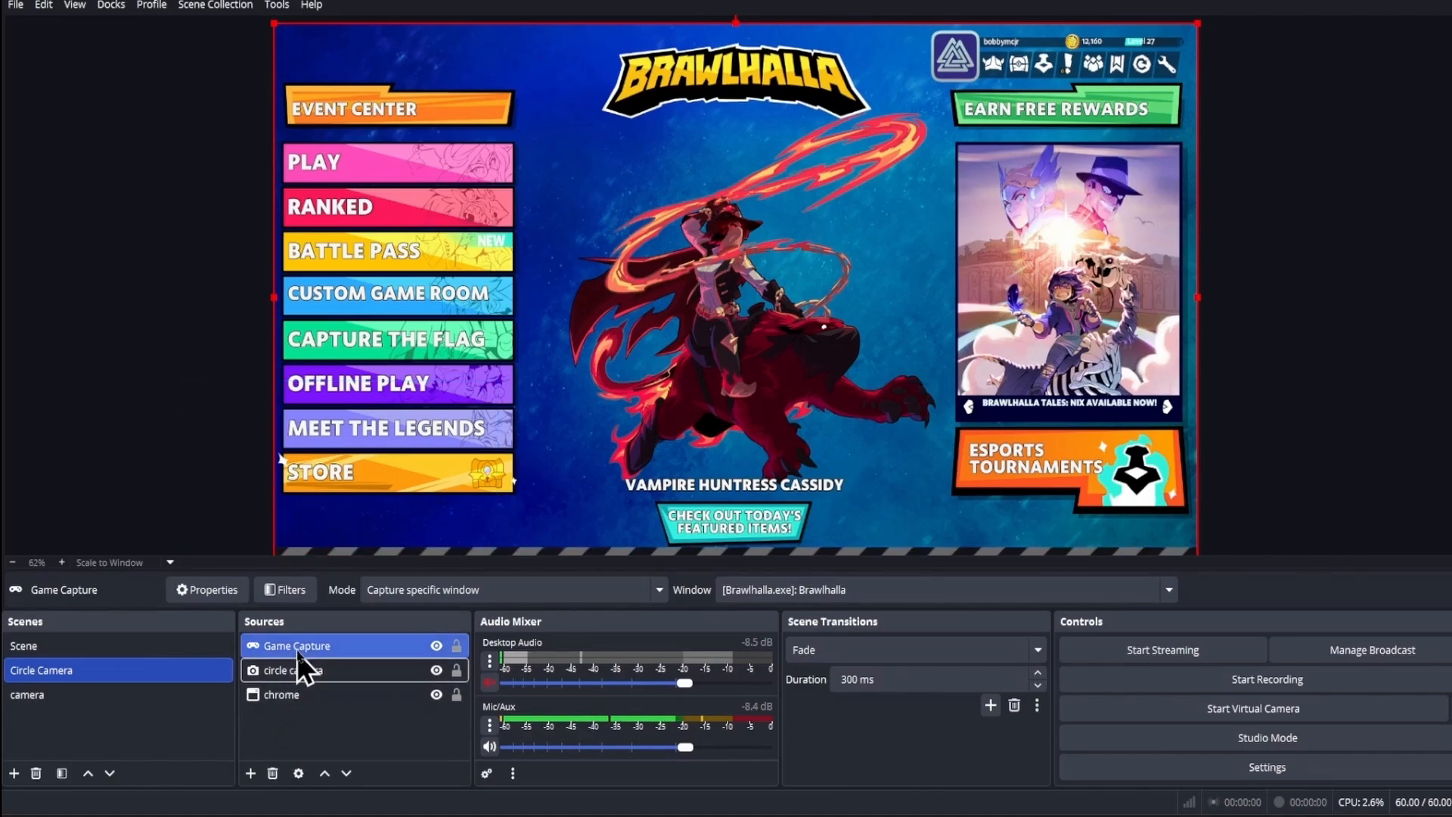
# Step: Reorder the sources so Game Capture sits at the bottom below circle camera and chrome, and hide the chrome source
pyautogui.moveTo(297, 652); pyautogui.dragTo(297, 693)
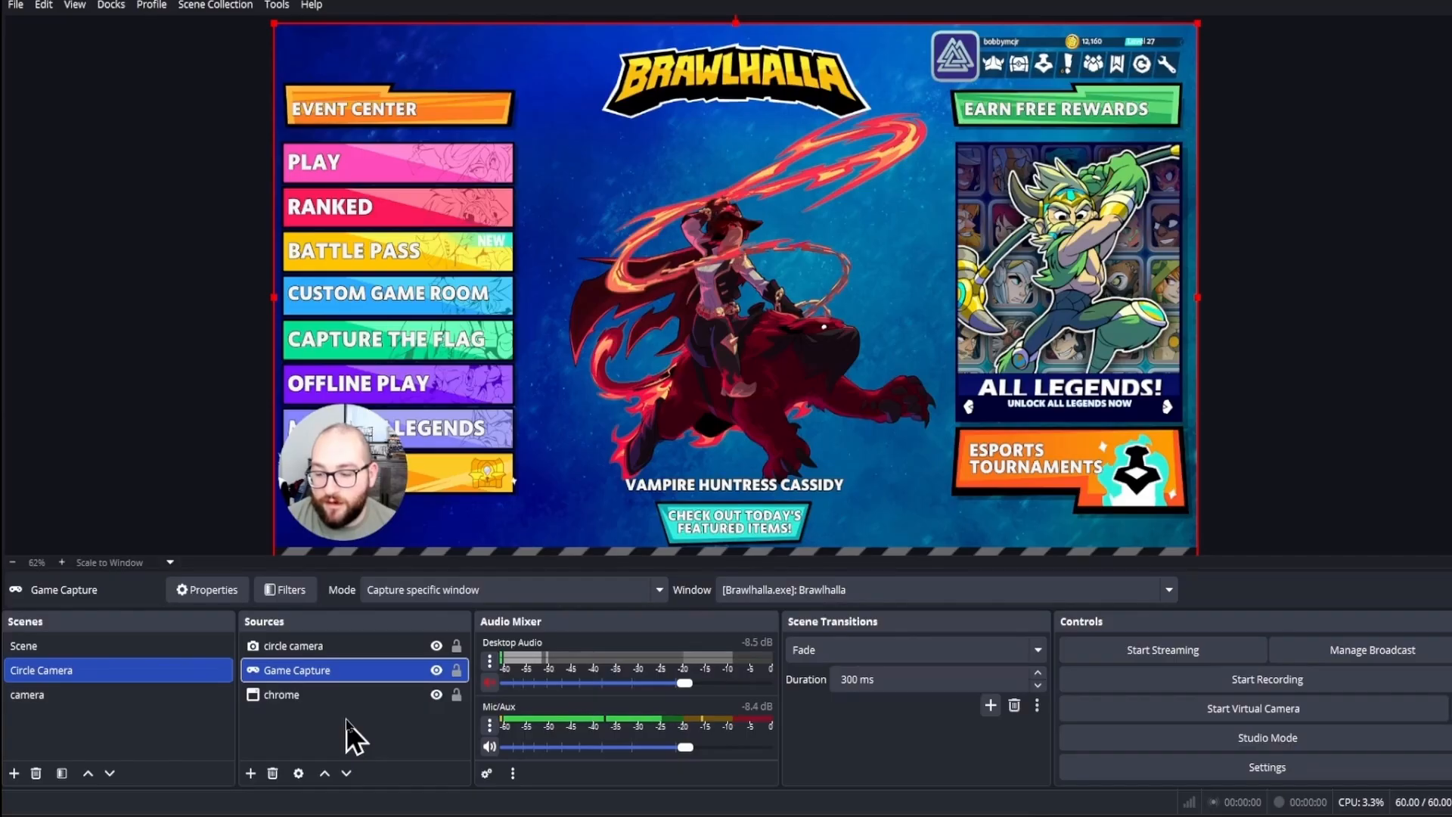
pyautogui.moveTo(333, 674); pyautogui.dragTo(331, 706)
pyautogui.click(436, 670)
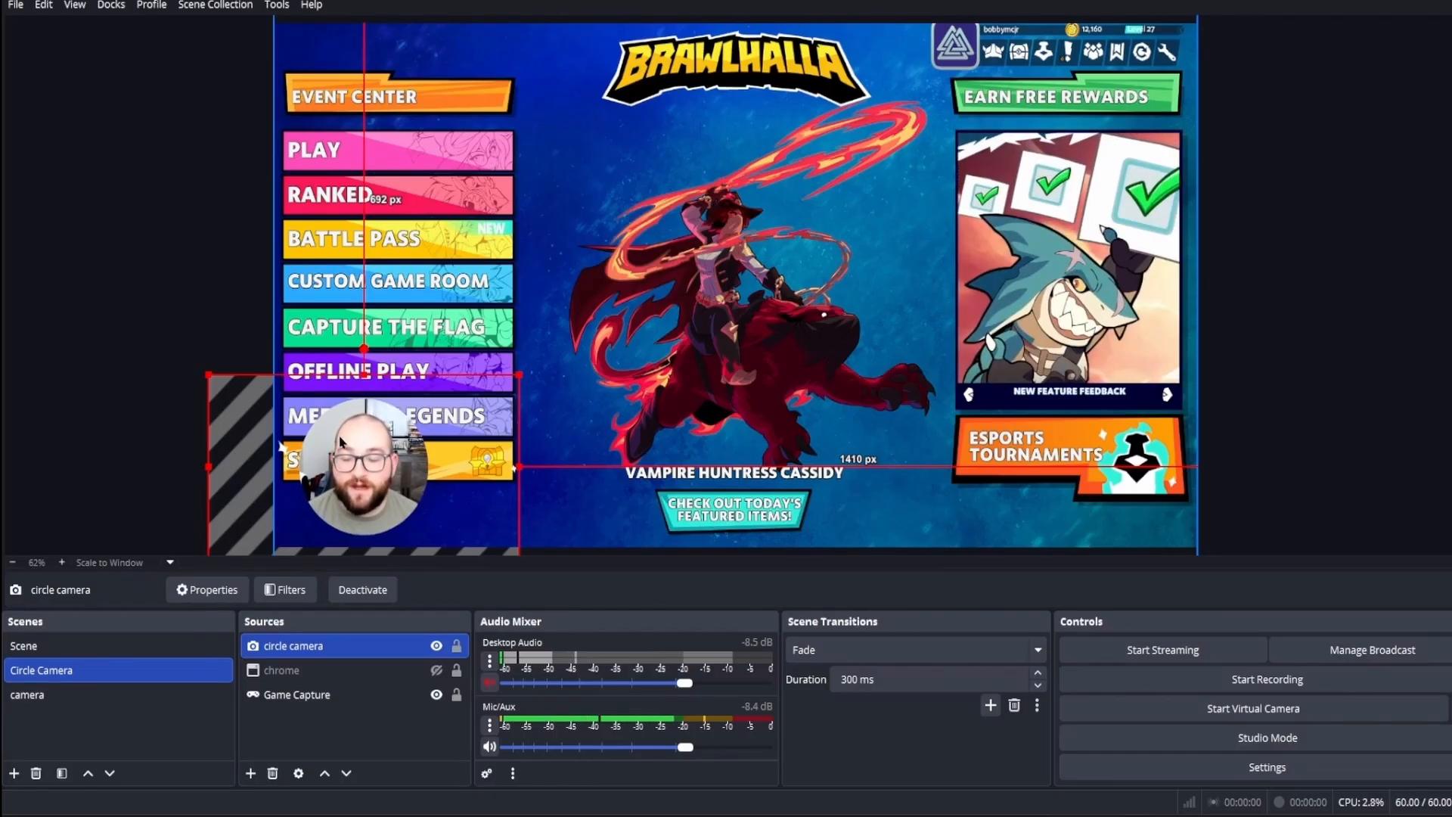
# Step: Add an Image source named "border" using the file pngtree-modern-neon-circle-frame-design-png-image_6554572.jpg
pyautogui.click(250, 773)
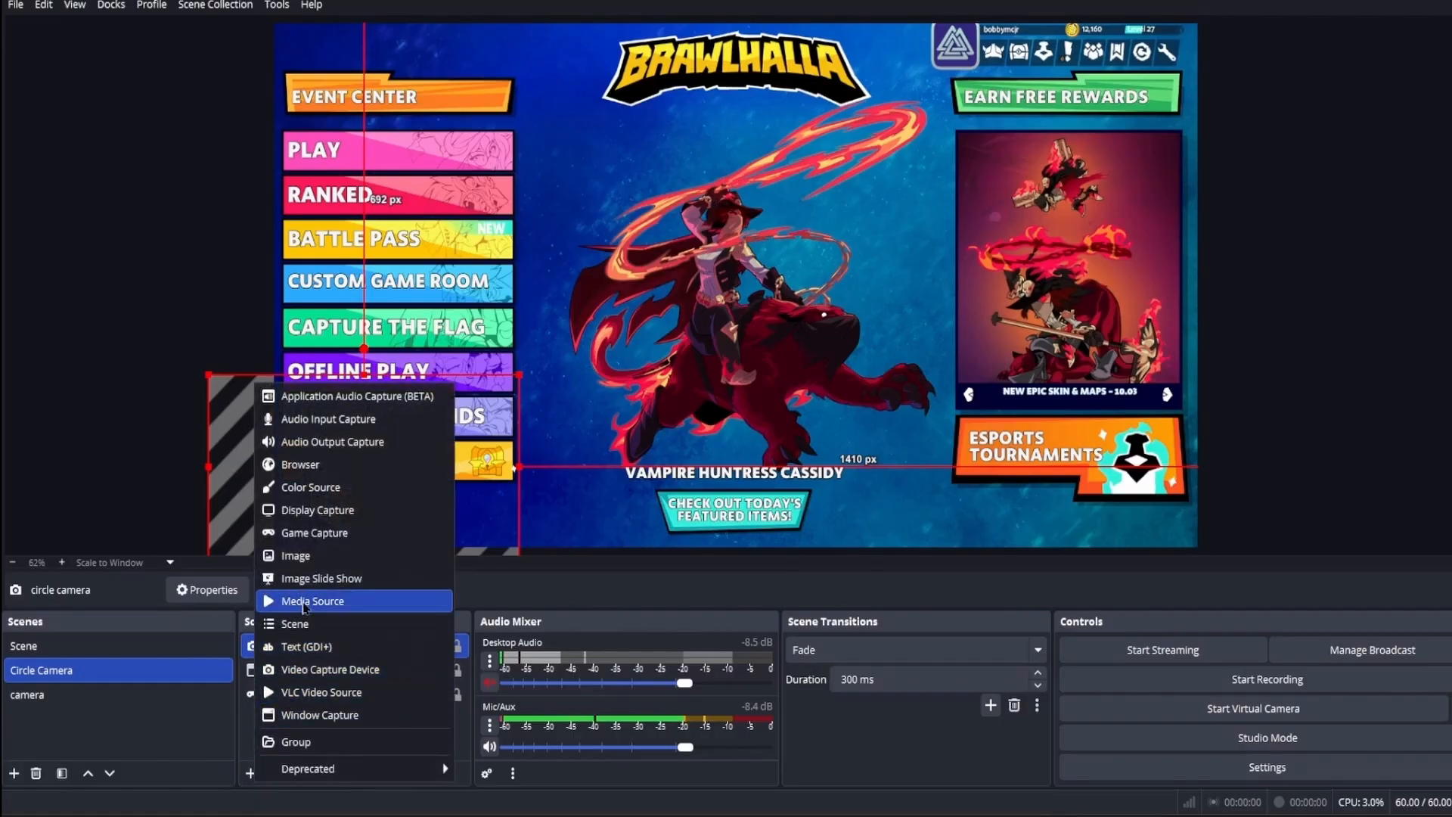
pyautogui.click(310, 563)
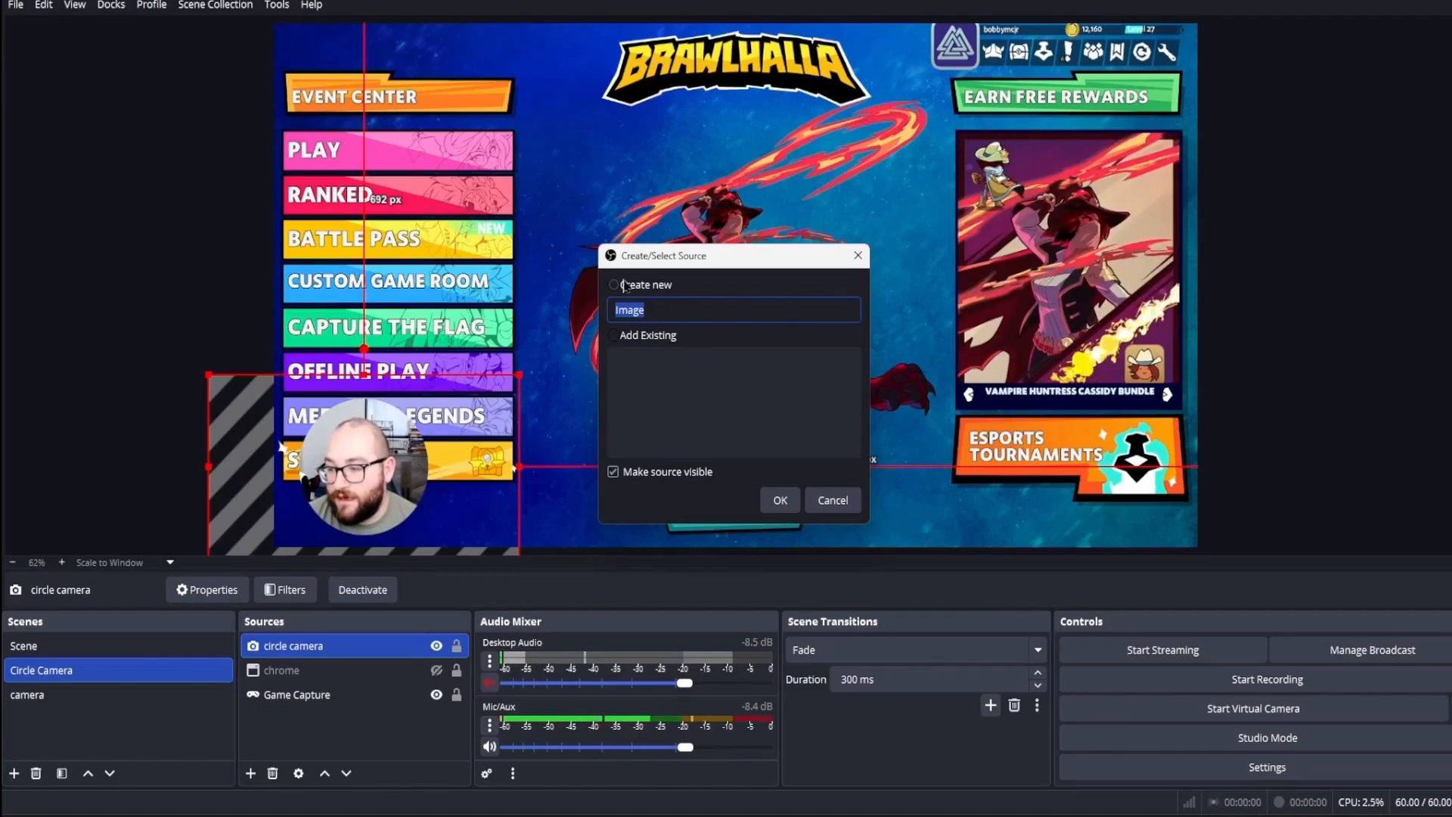
pyautogui.write('border')
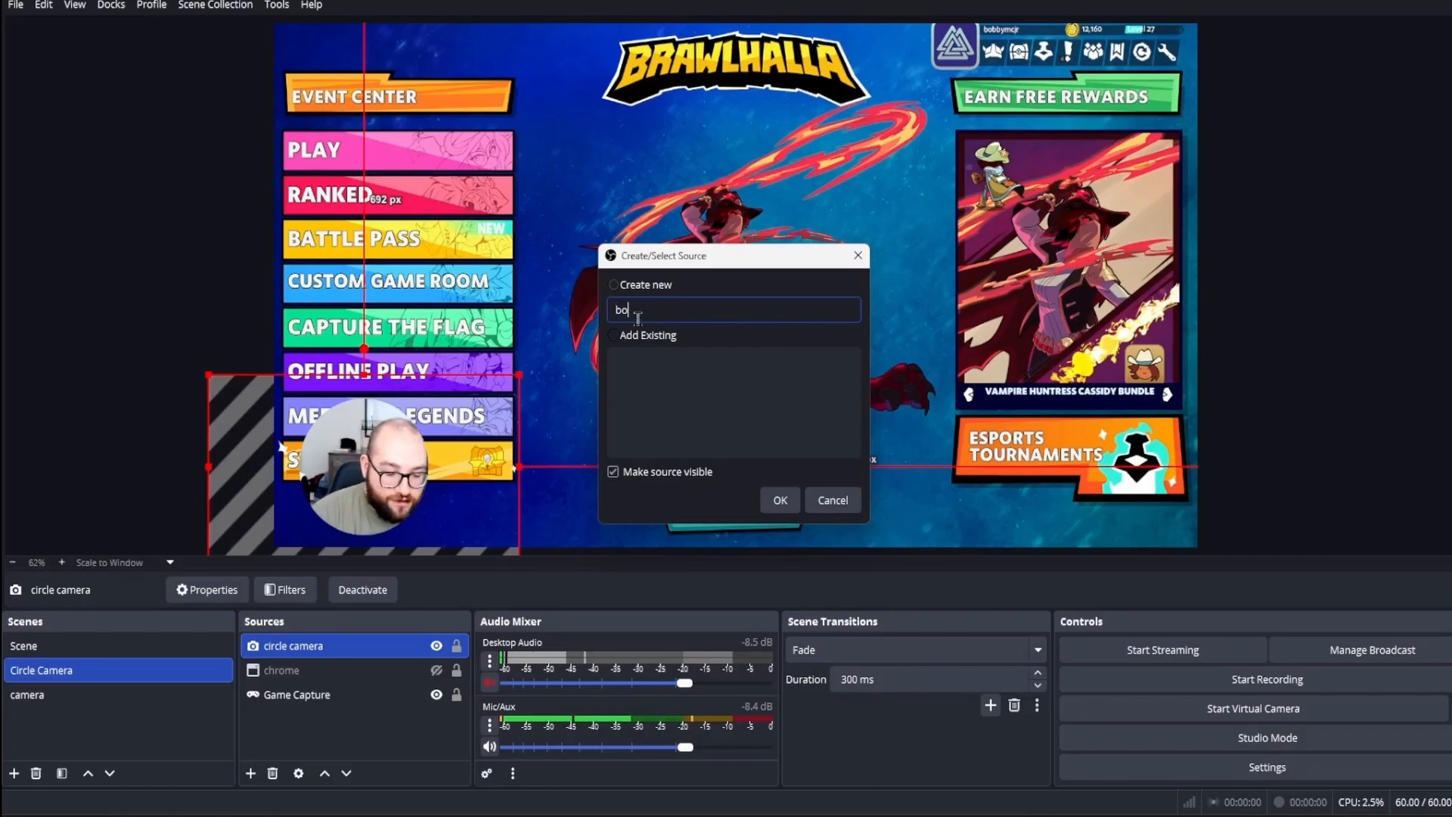
pyautogui.click(776, 497)
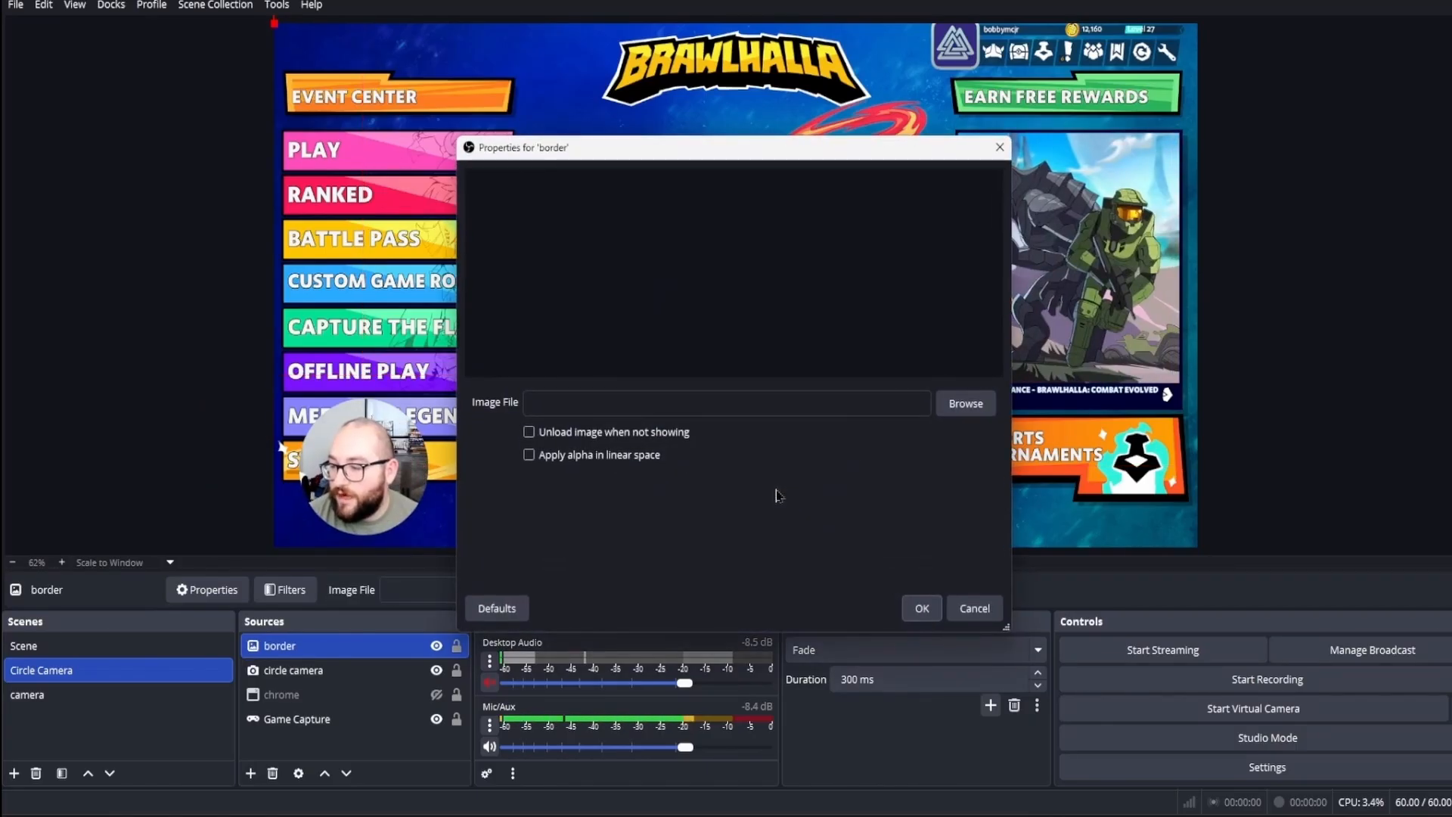
pyautogui.click(959, 403)
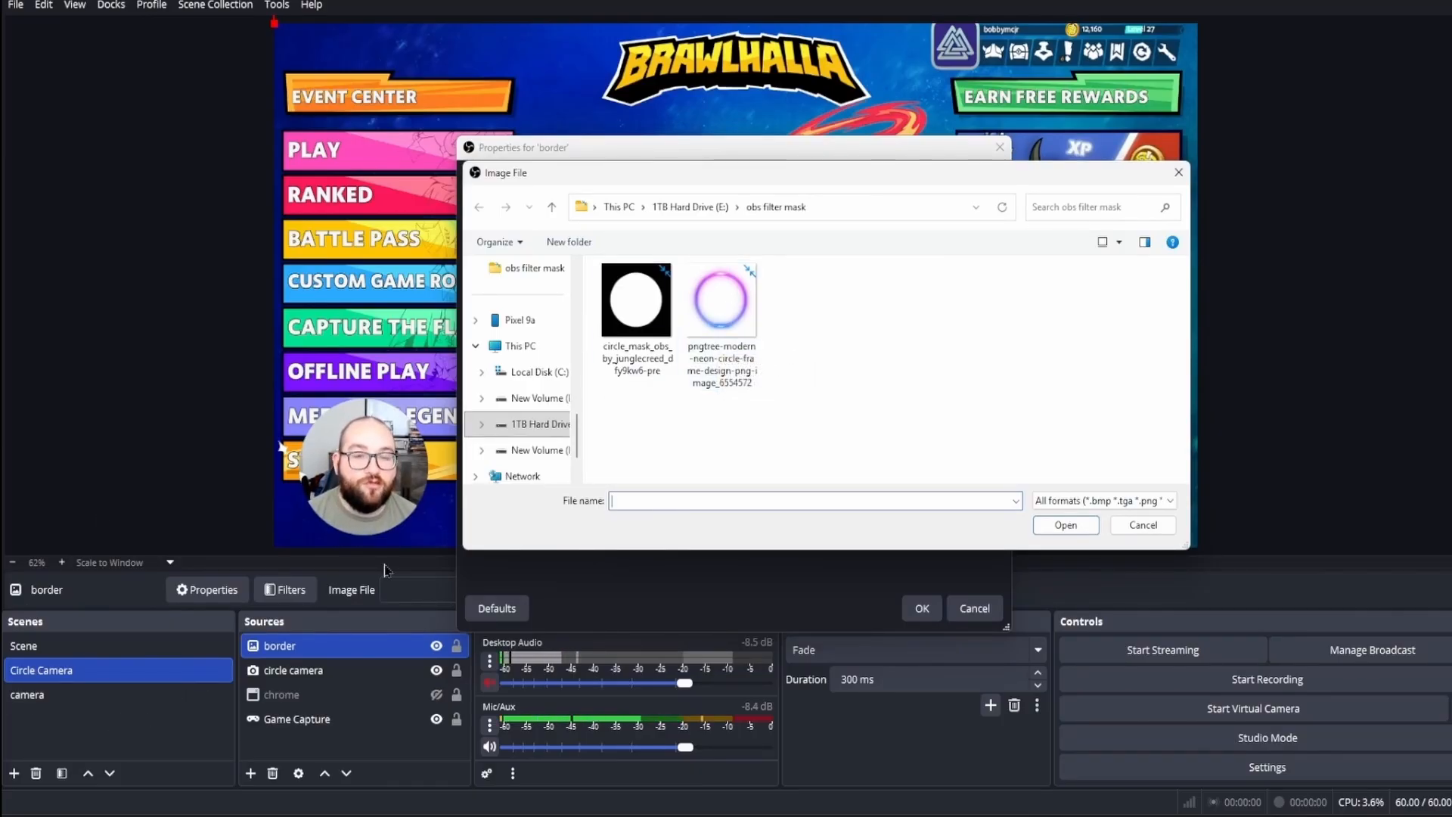
pyautogui.doubleClick(715, 301)
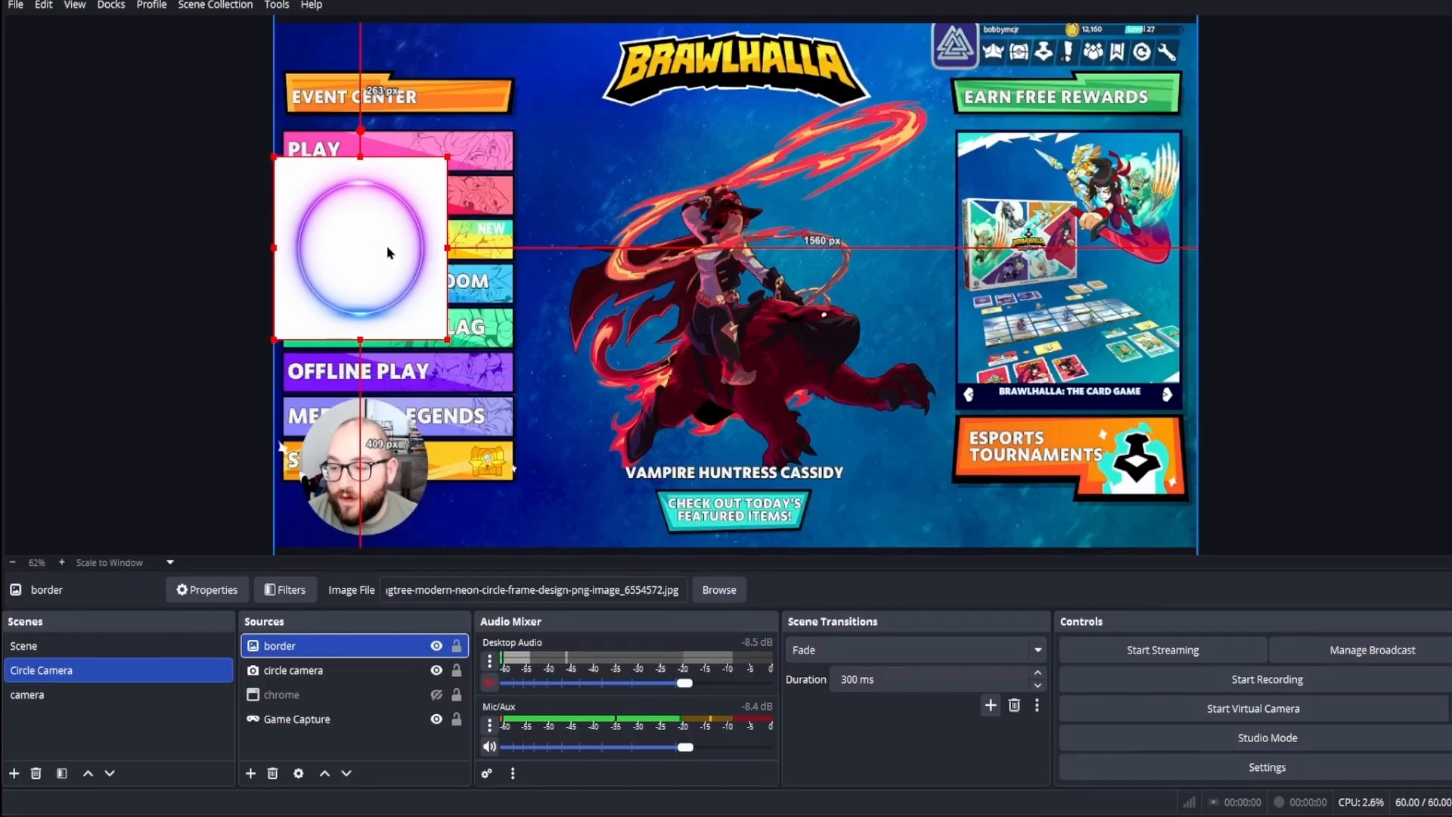
# Step: Key out the border image's white background with a Chroma Key filter (custom color #ffffff, similarity 1) and place the ring around the circular webcam
pyautogui.click(285, 589)
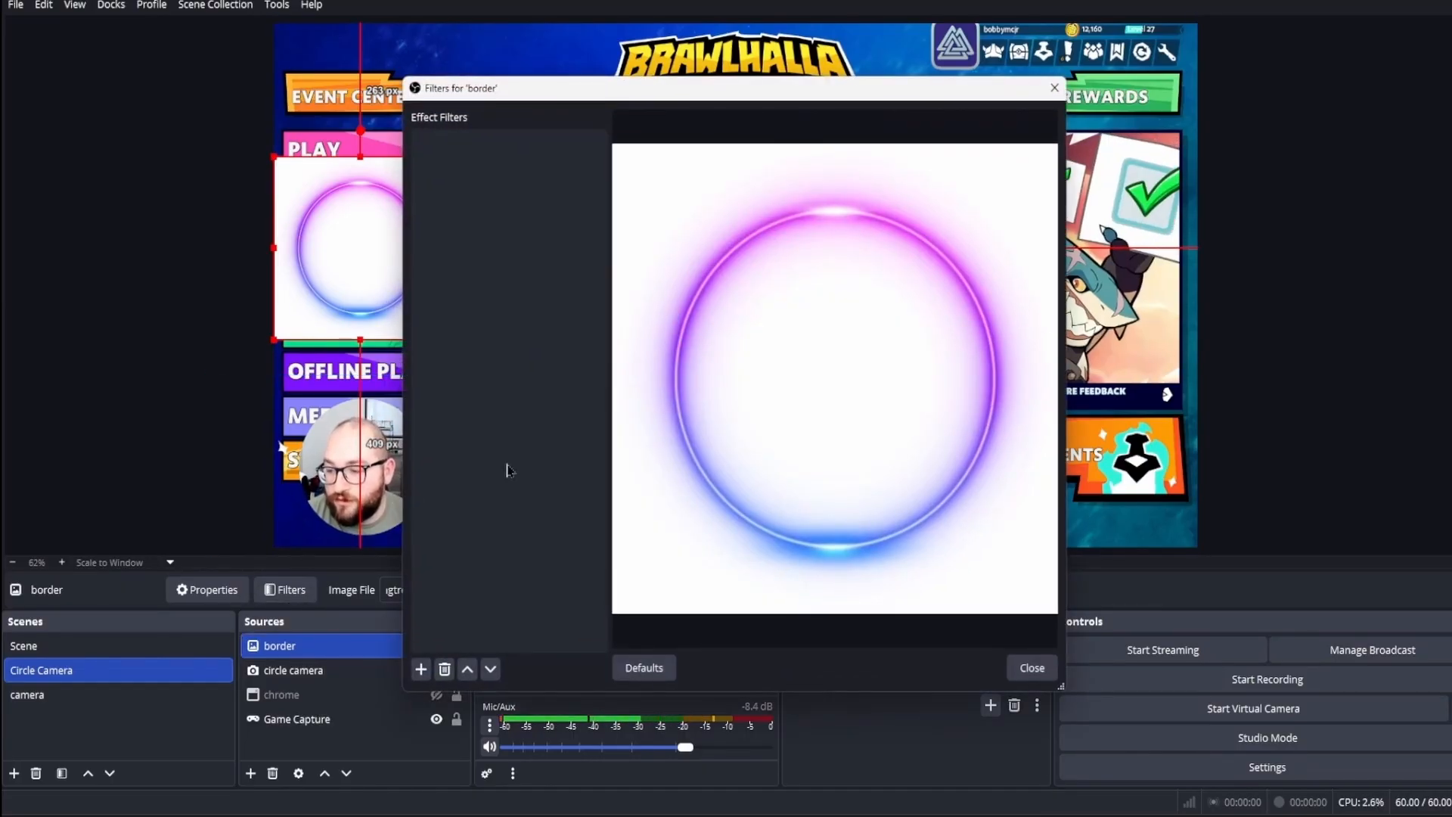
pyautogui.click(421, 669)
pyautogui.click(469, 424)
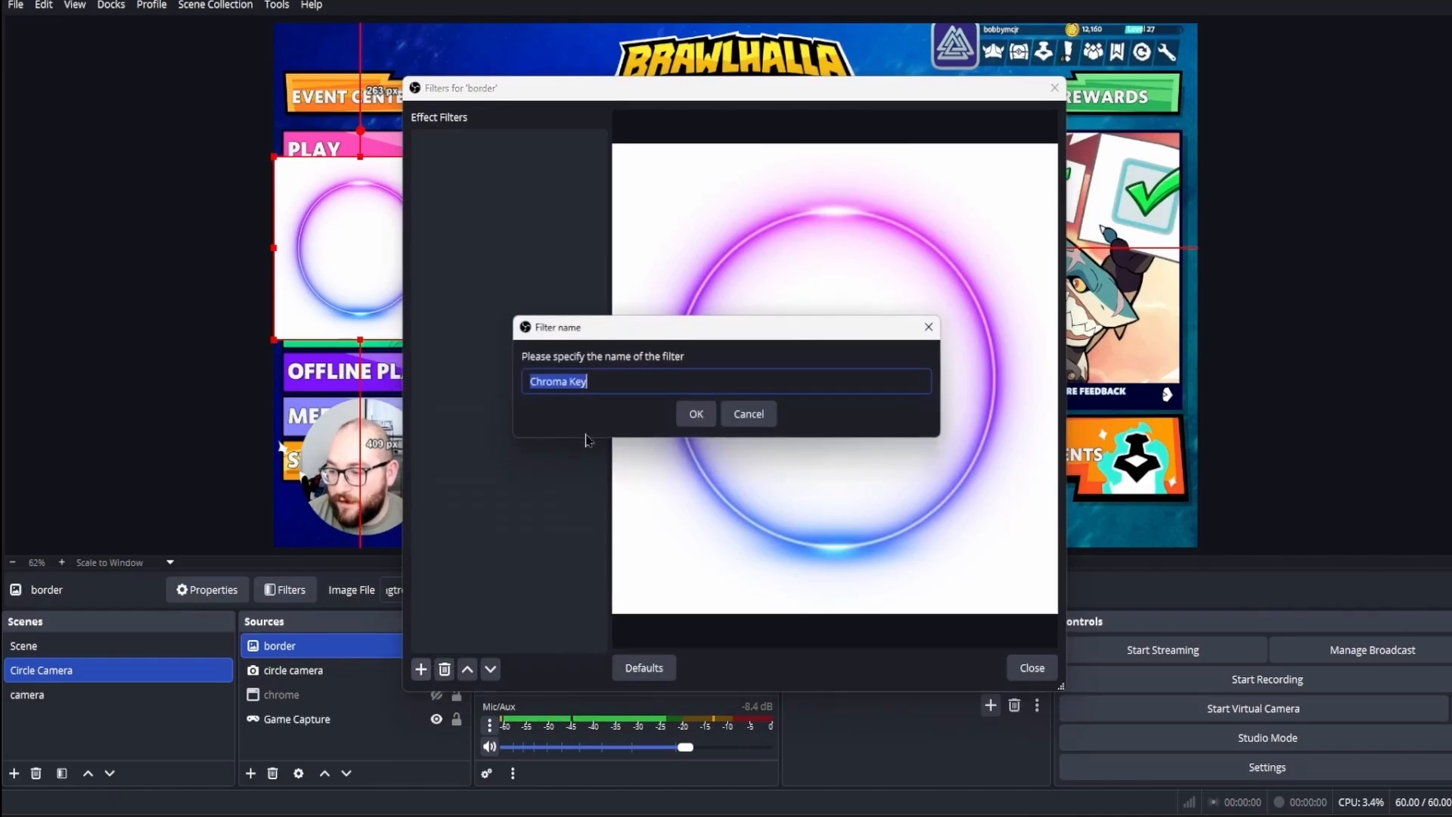
pyautogui.click(698, 427)
pyautogui.moveTo(854, 386); pyautogui.dragTo(773, 395)
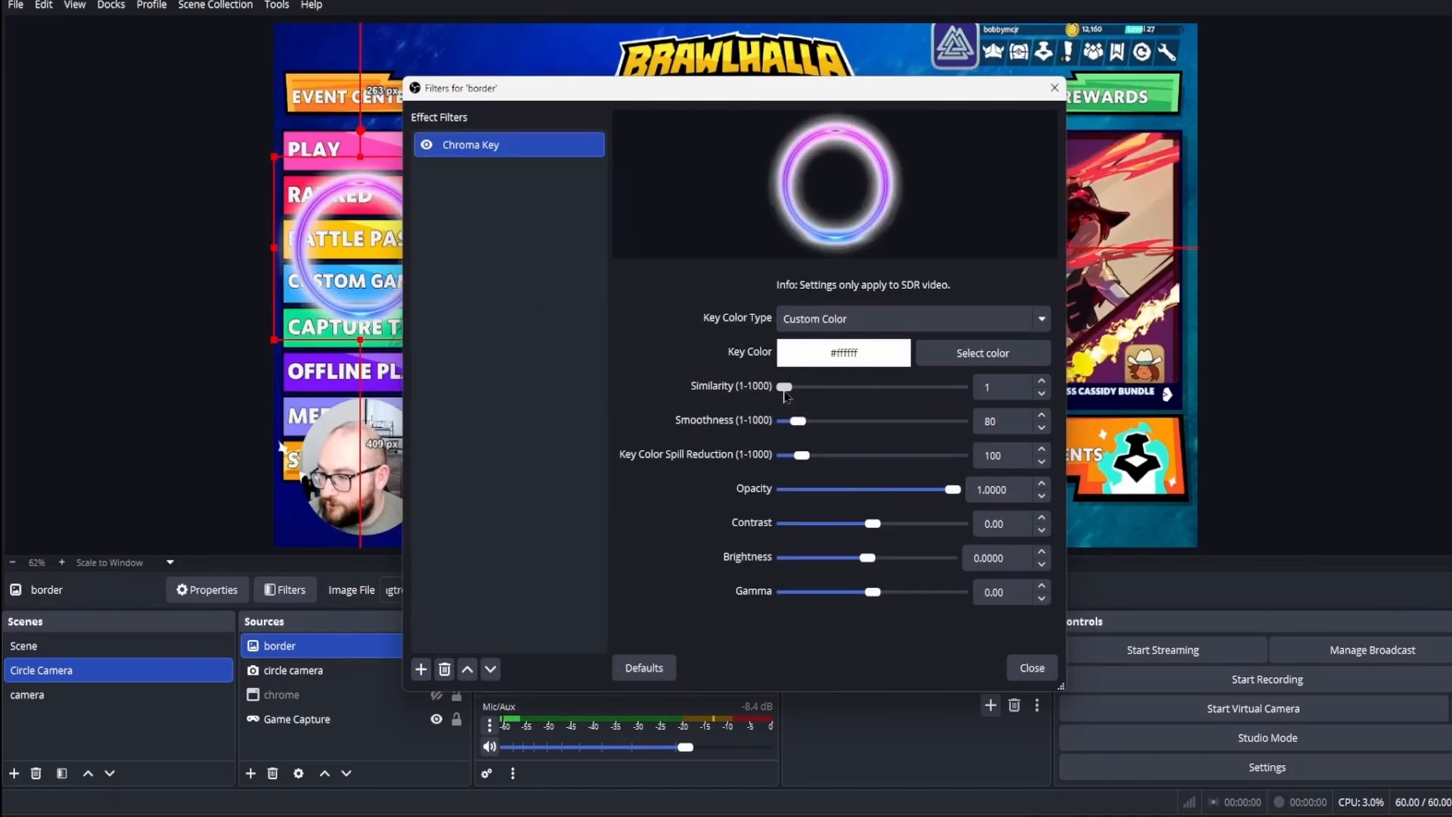
pyautogui.click(1019, 670)
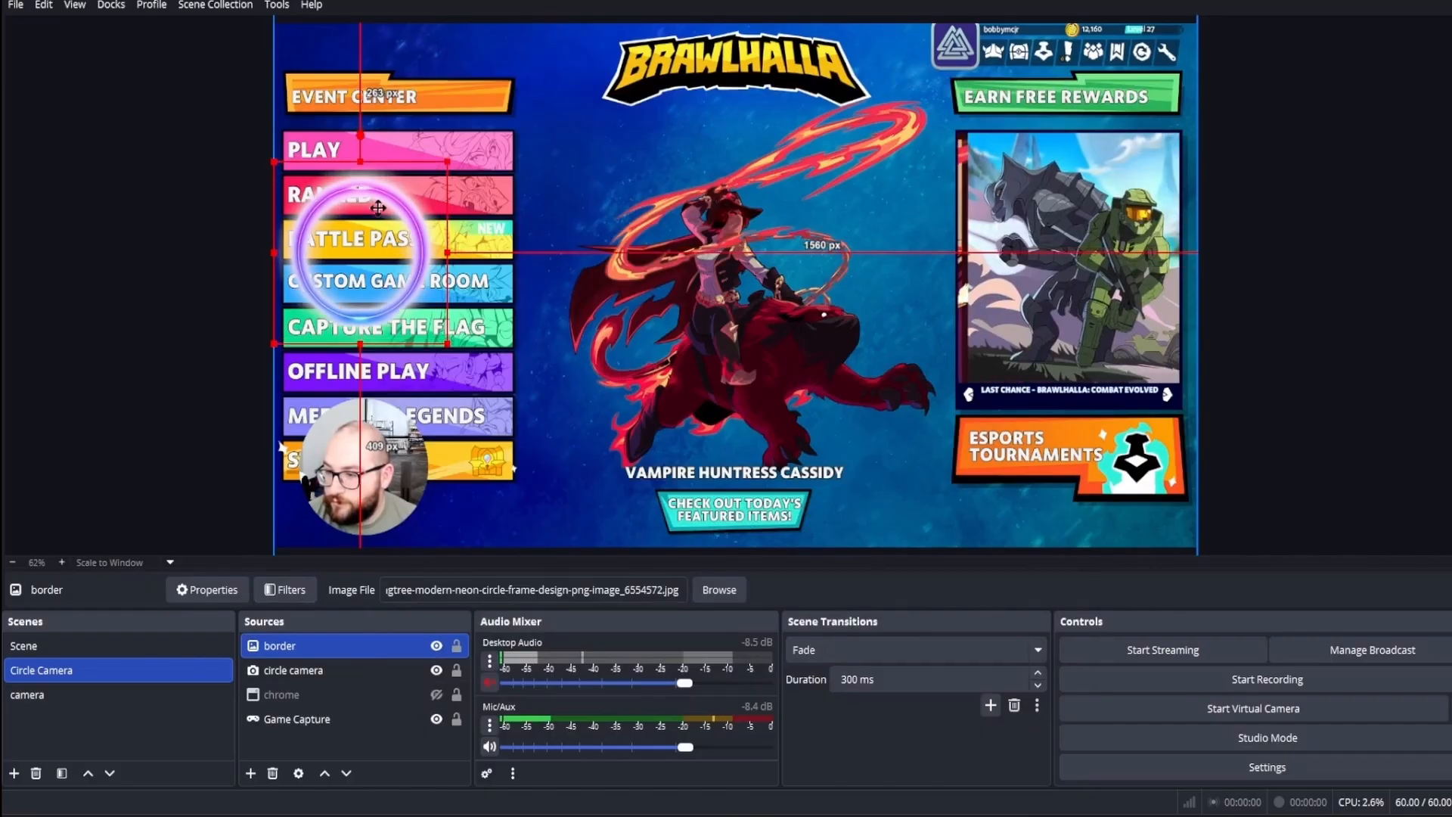
pyautogui.moveTo(374, 221); pyautogui.dragTo(379, 418)
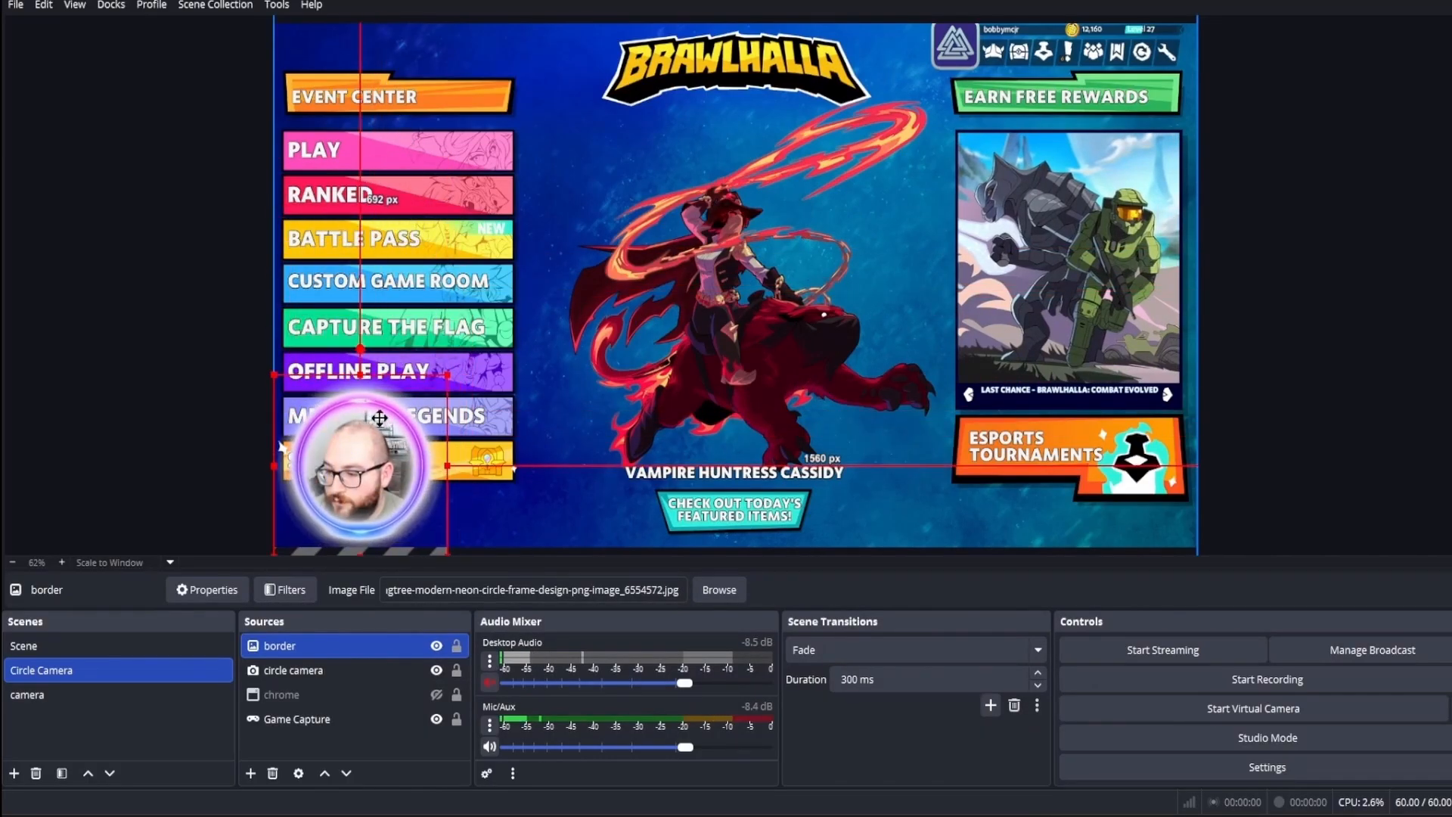
# Step: Group the border and circle camera sources and name the group "circle"
pyautogui.keyDown('ctrl'); pyautogui.click(298, 670); pyautogui.keyUp('ctrl')
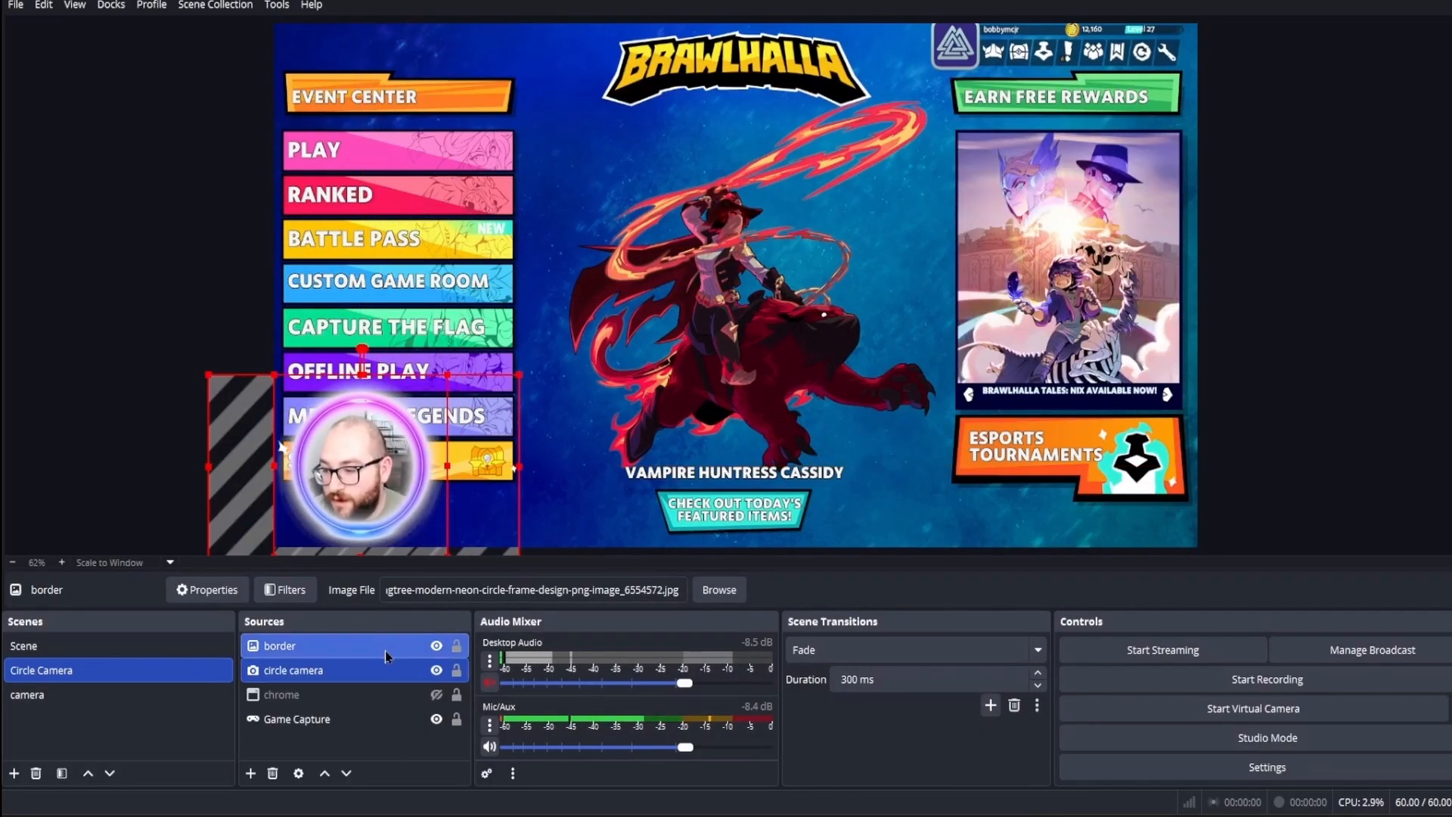
pyautogui.rightClick(386, 647)
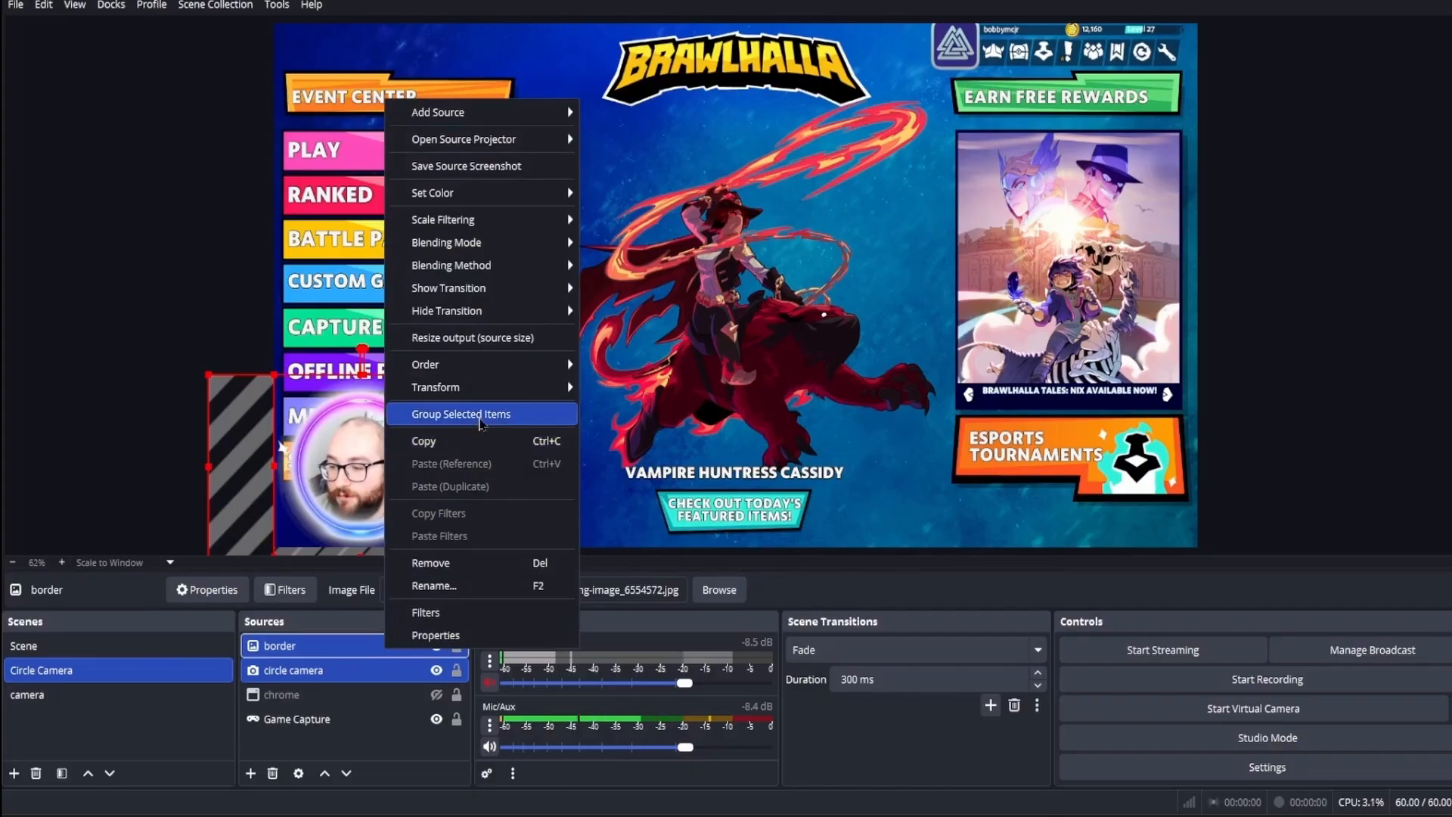
pyautogui.click(481, 415)
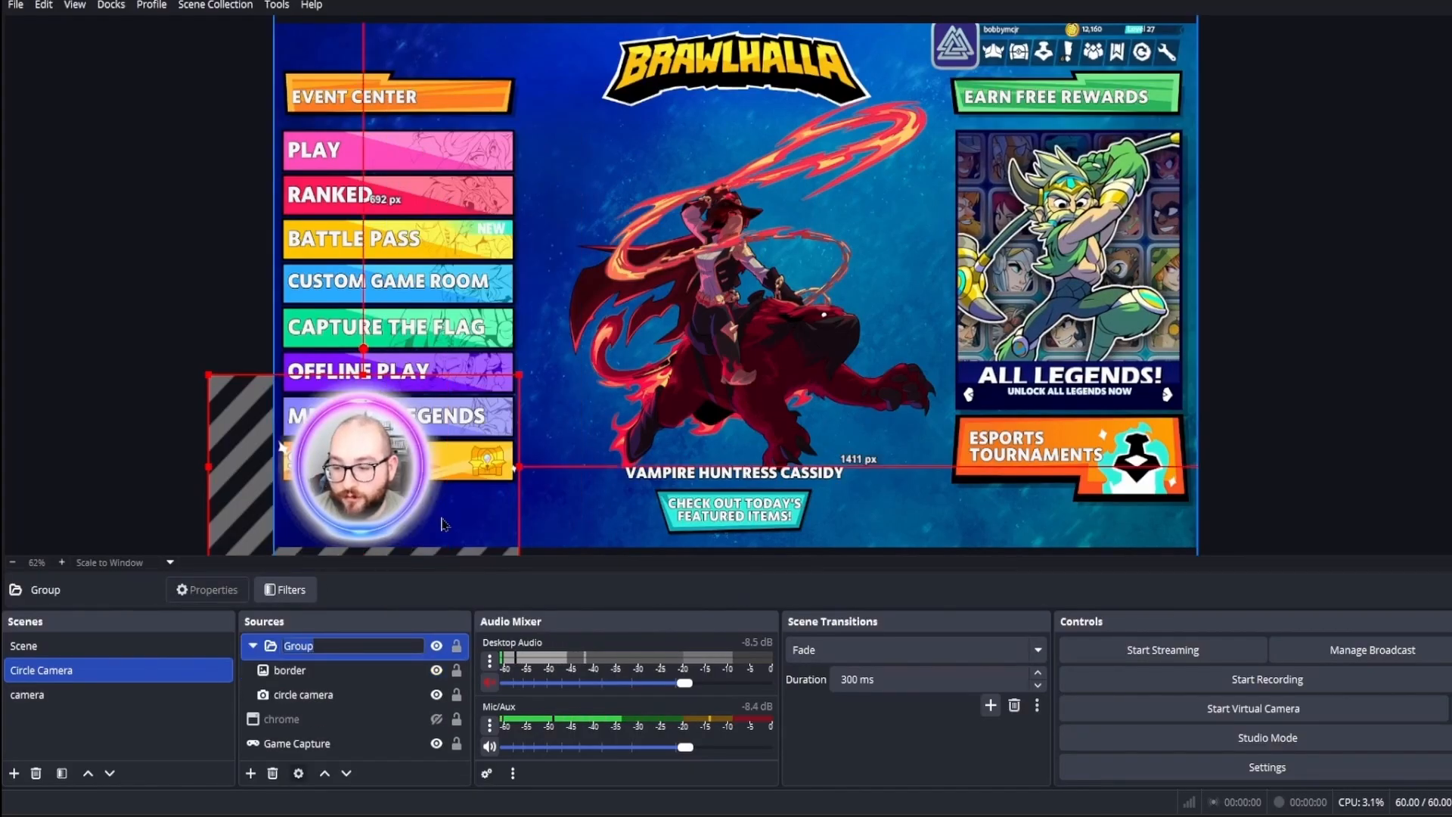
pyautogui.write('cir')
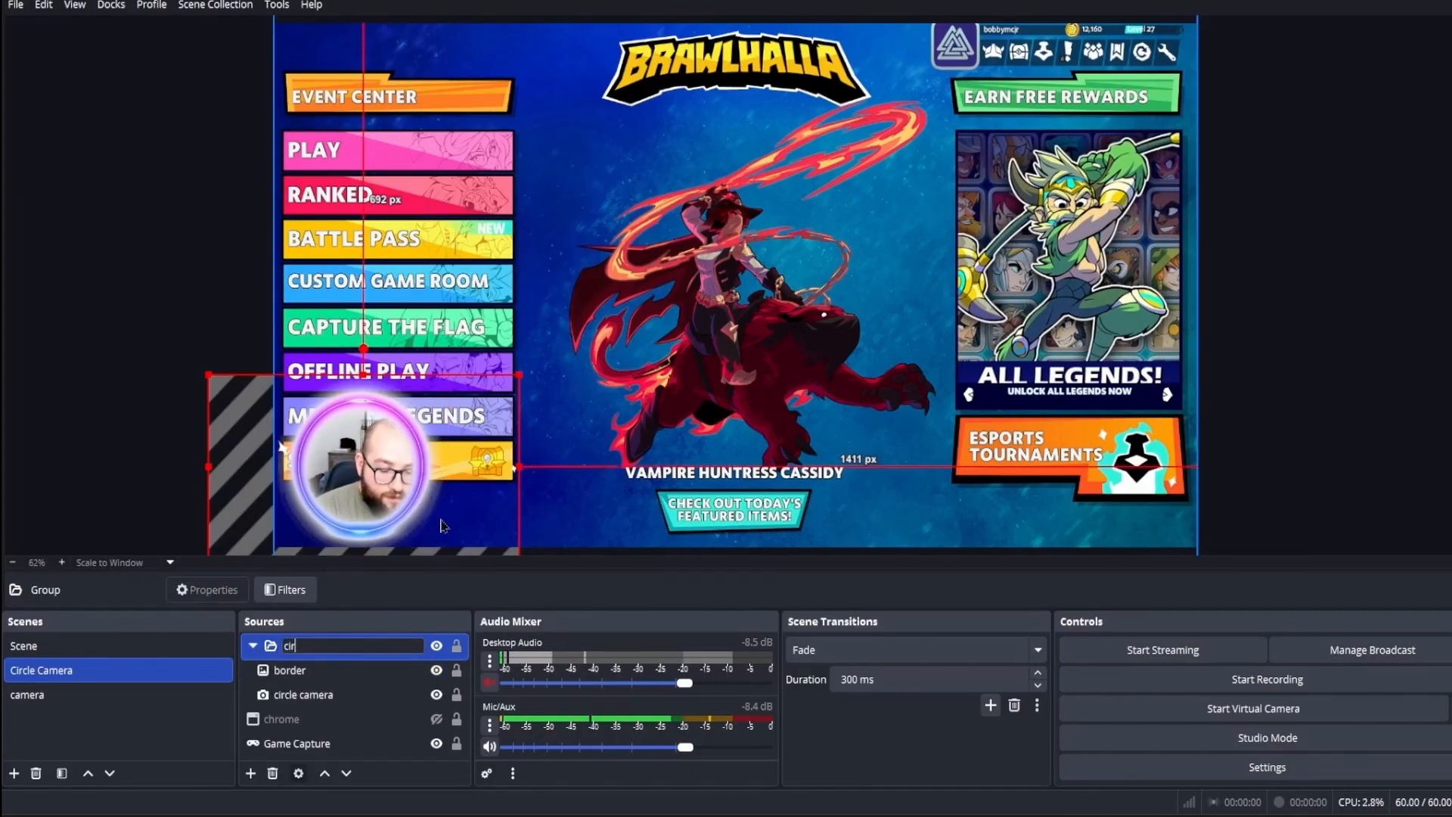
pyautogui.write('cle')
pyautogui.press('Return')
# Step: Move the circle group up to the canvas's upper middle and back into the lower-left corner with the whole ring inside the canvas
pyautogui.moveTo(443, 526); pyautogui.dragTo(759, 258)
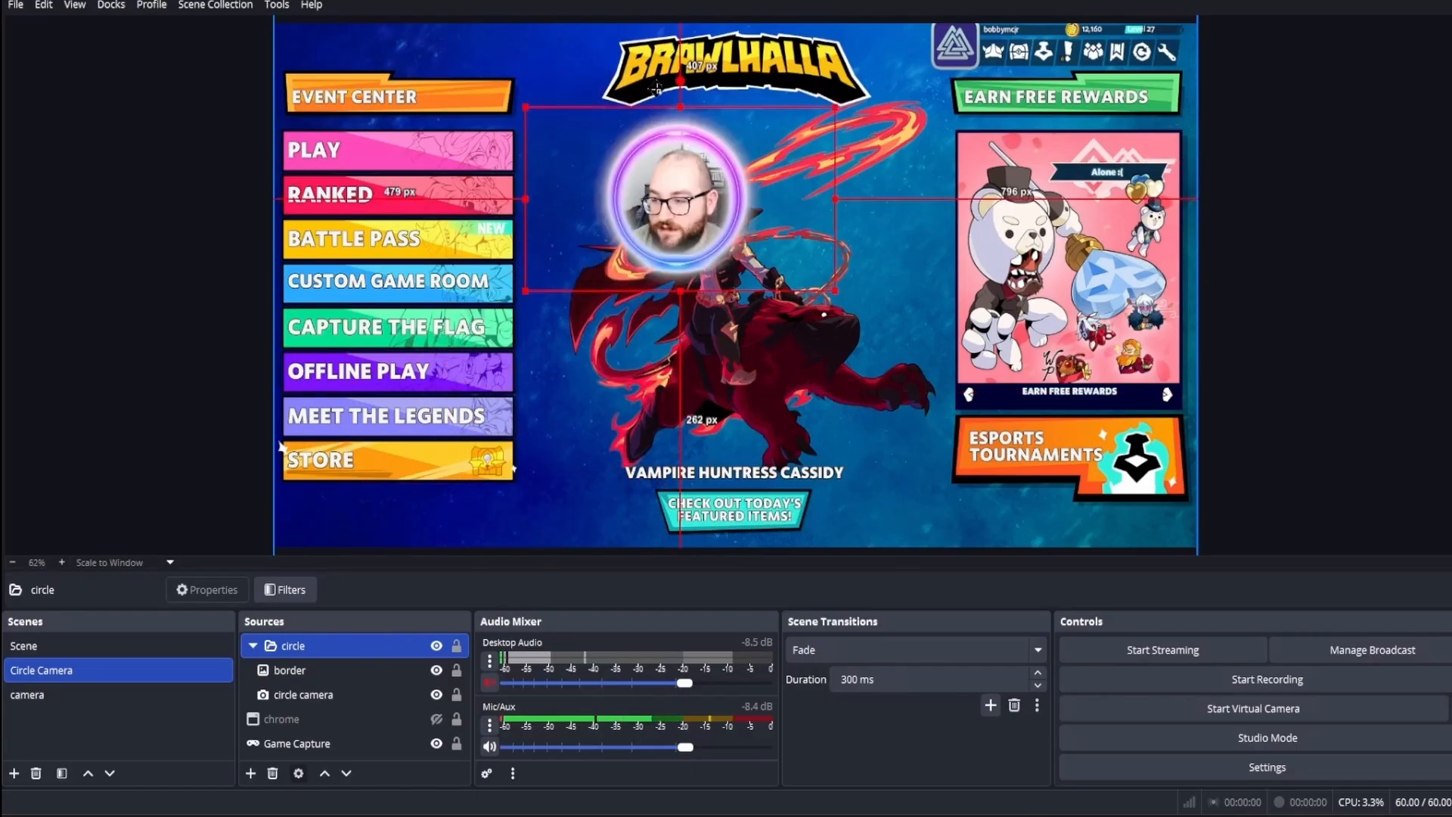
pyautogui.moveTo(656, 89); pyautogui.dragTo(368, 459)
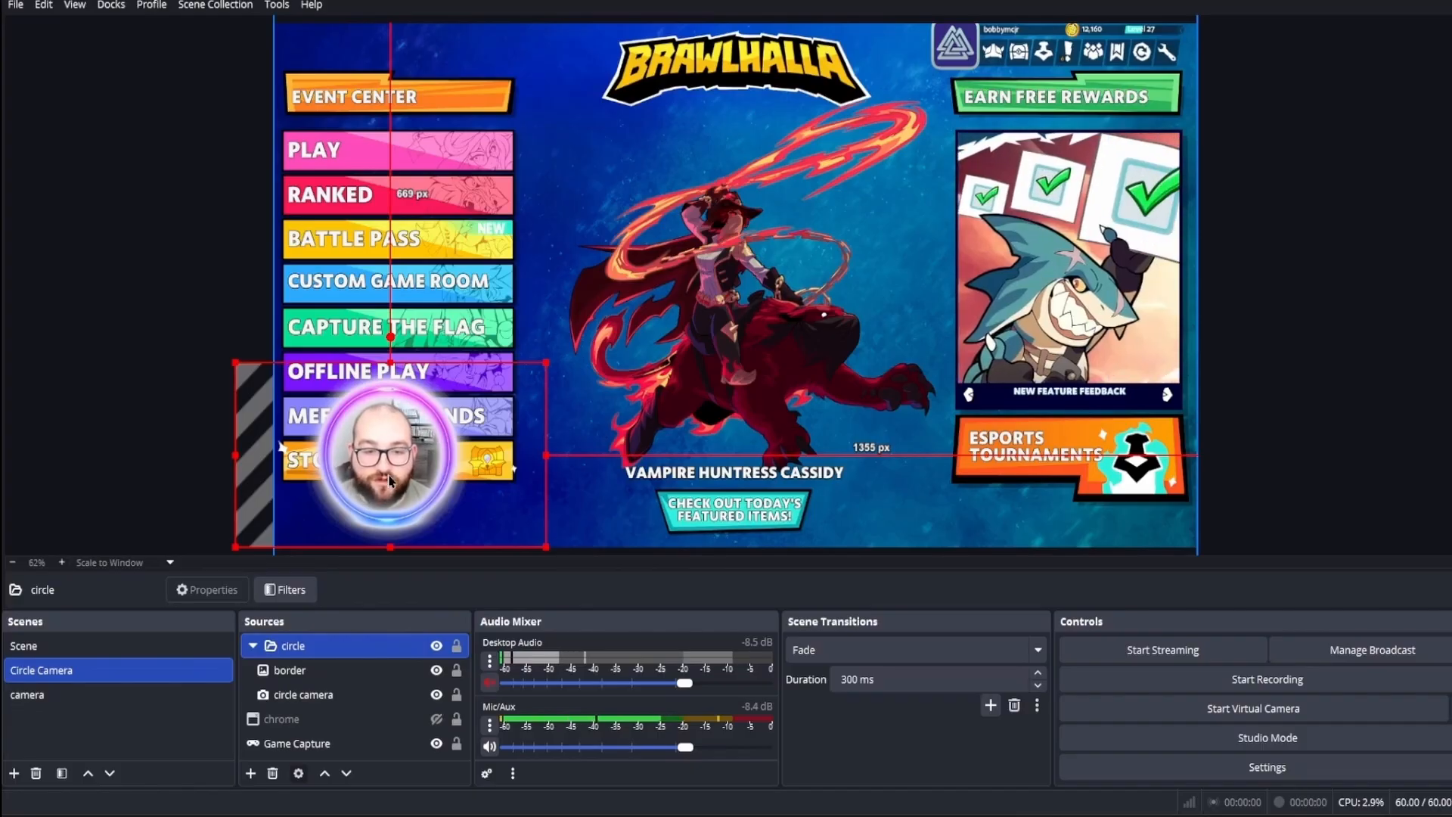
pyautogui.moveTo(390, 481); pyautogui.dragTo(379, 481)
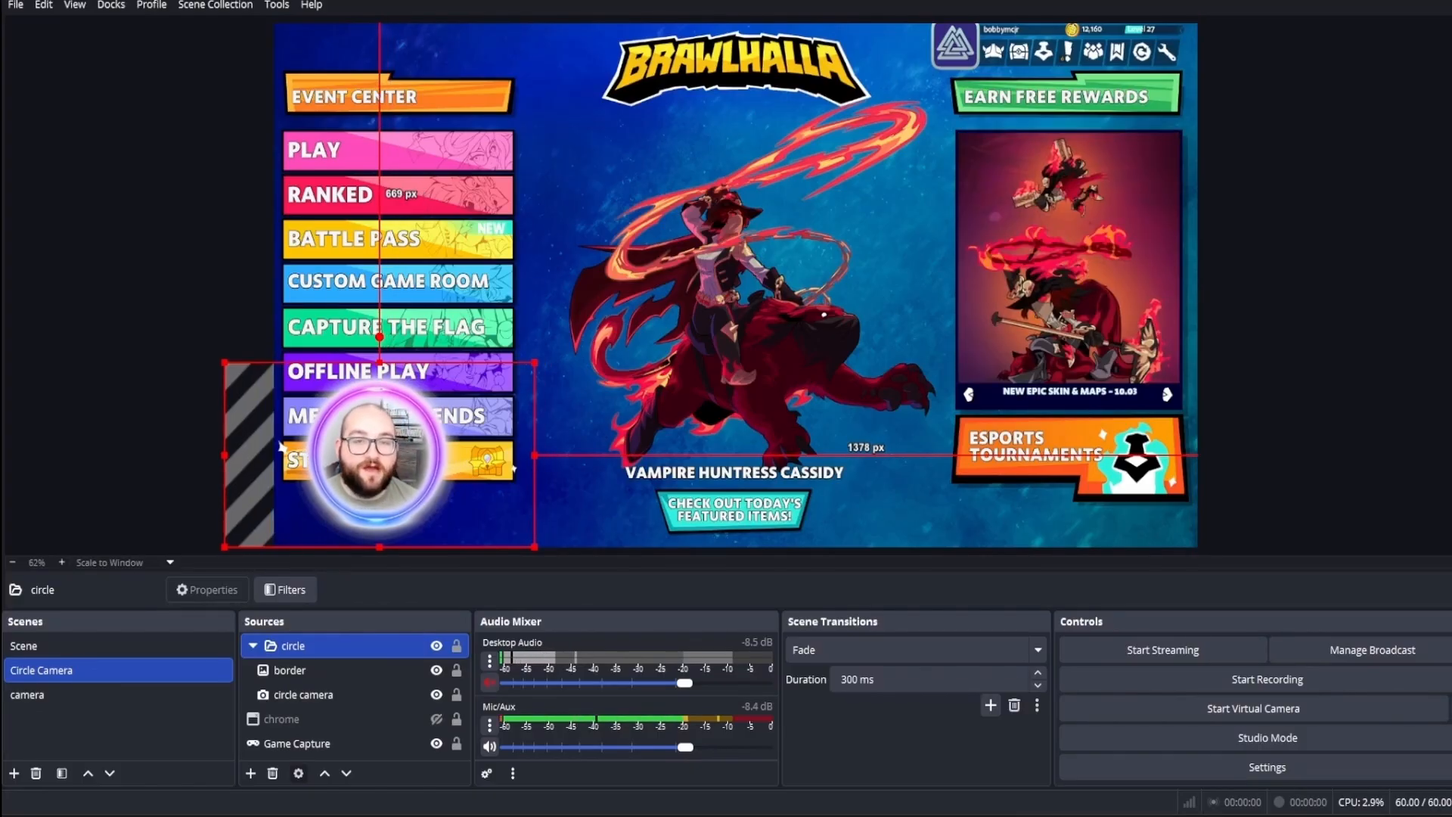